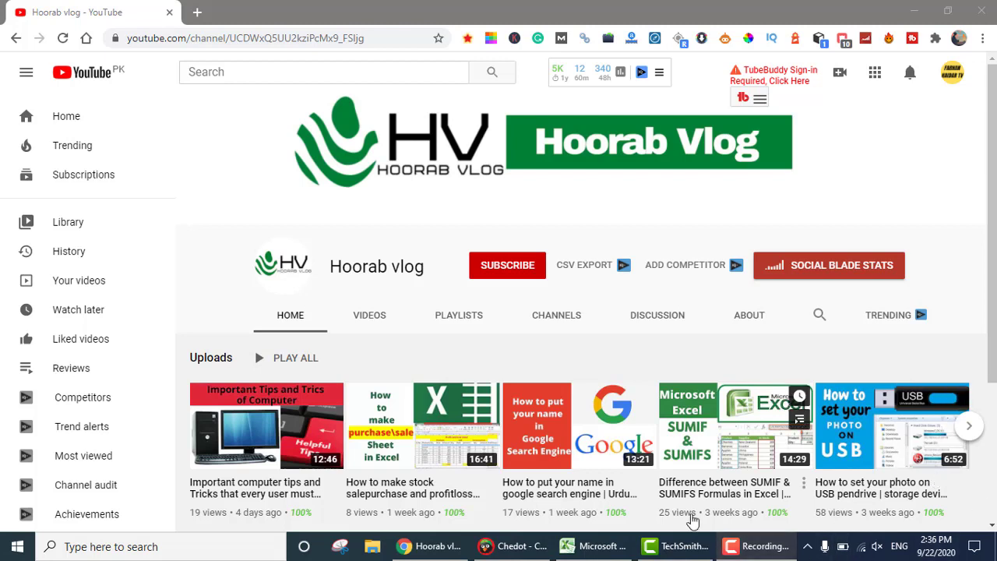
# Step: Switch to the Excel workbook containing the VlookUp Formula employee table
pyautogui.click(599, 546)
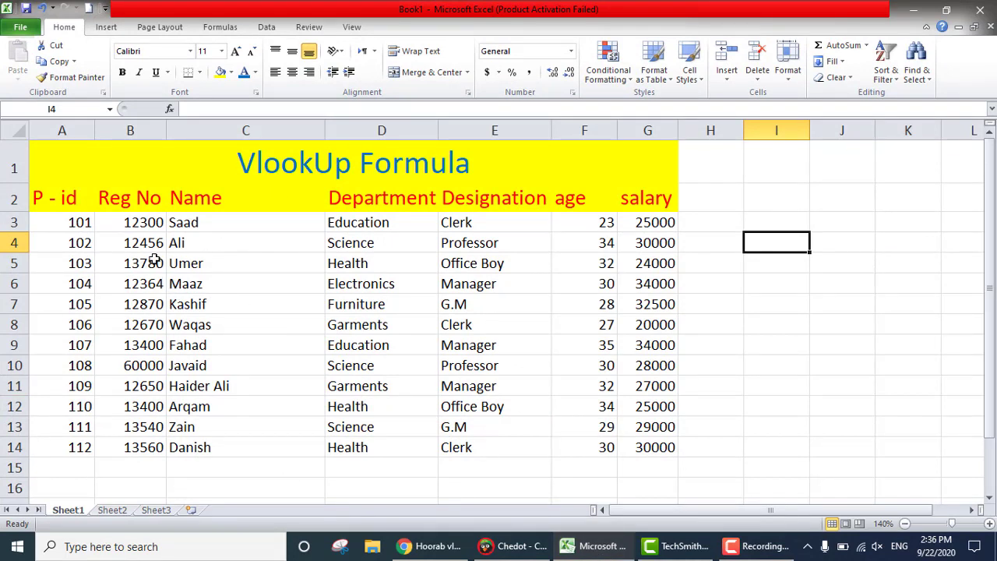
pyautogui.moveTo(200, 220); pyautogui.dragTo(222, 442)
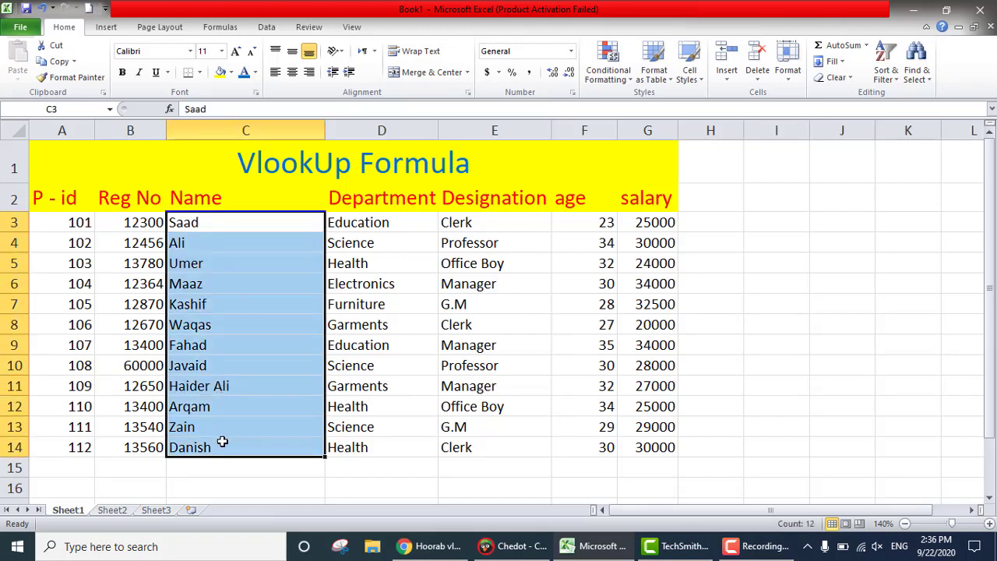
pyautogui.click(293, 74)
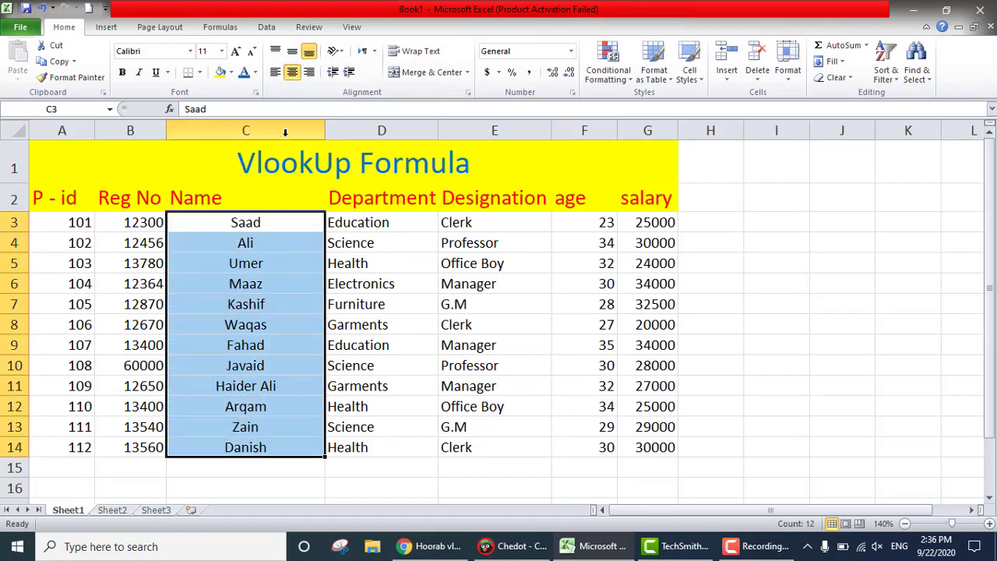
pyautogui.click(275, 72)
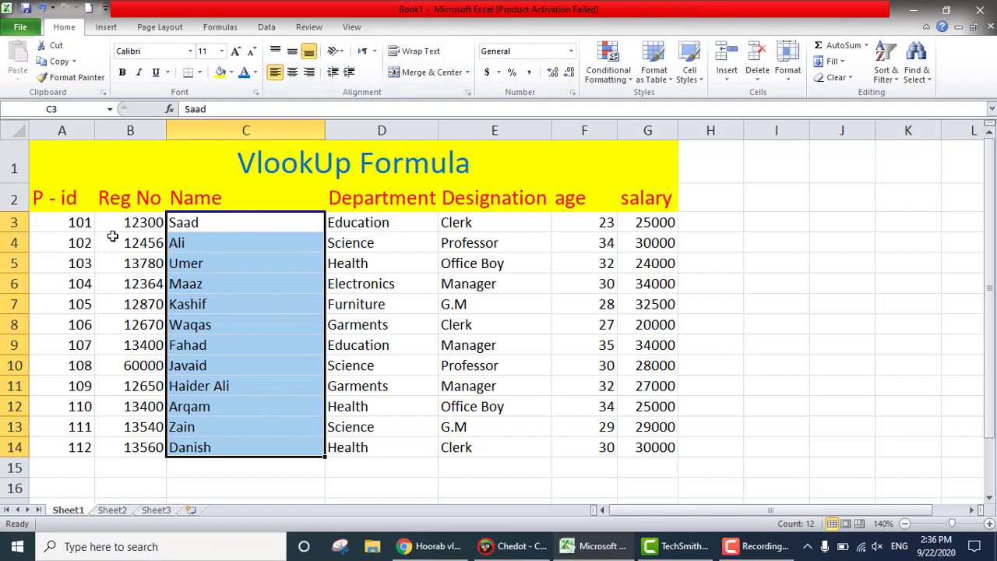
pyautogui.click(433, 268)
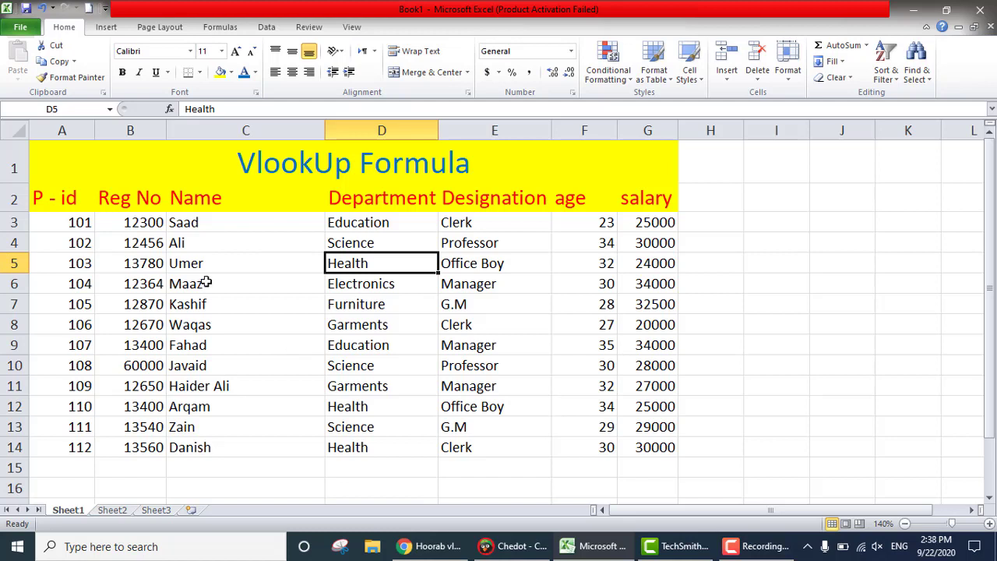
pyautogui.click(75, 216)
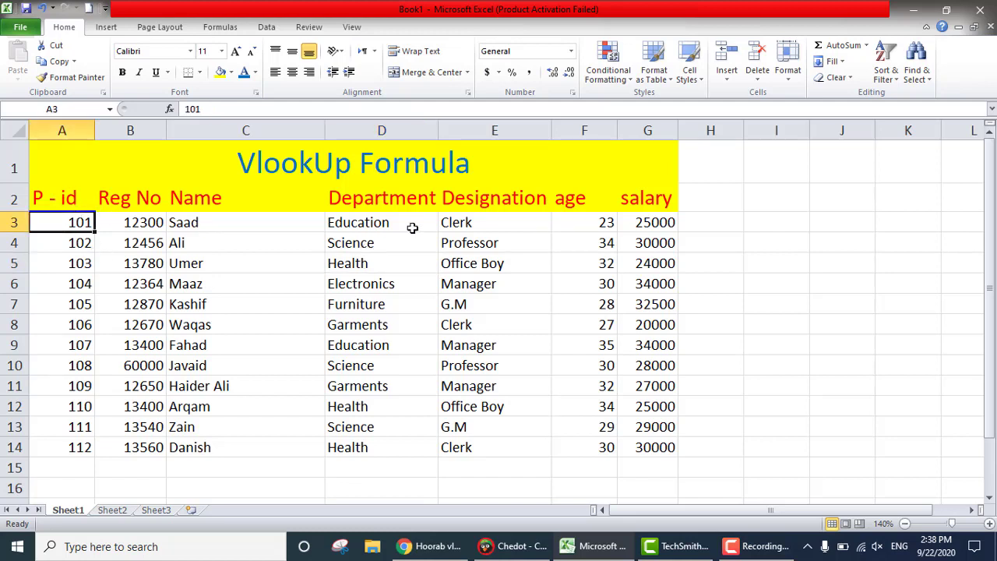
pyautogui.click(490, 226)
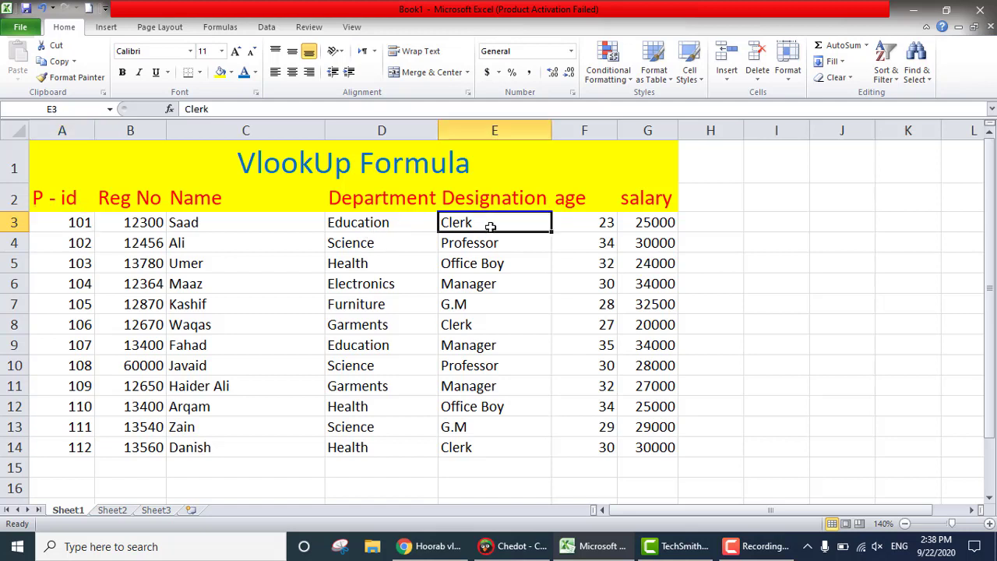
pyautogui.click(642, 225)
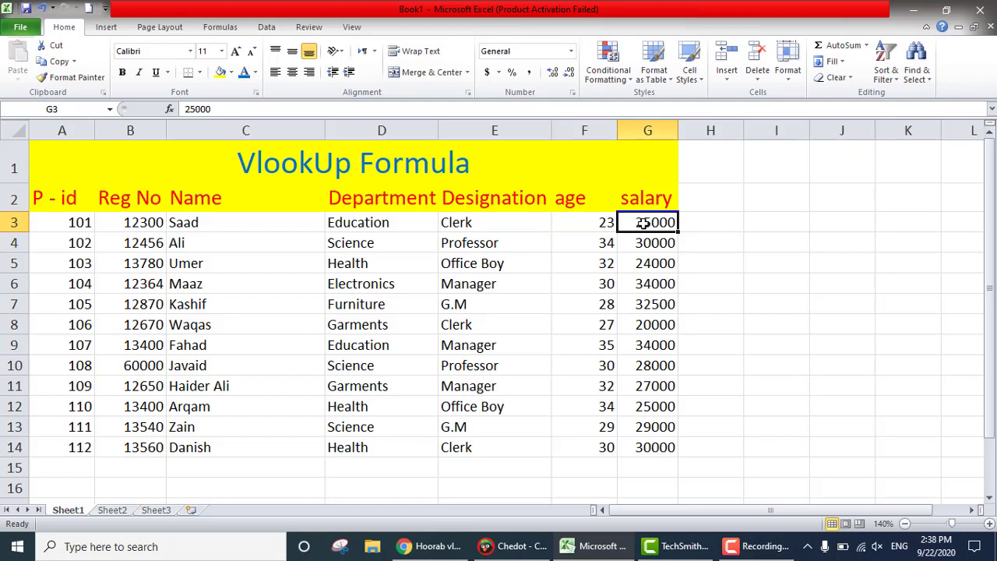
# Step: Enter the header "p- id" in cell I2, beside the employee table
pyautogui.click(775, 198)
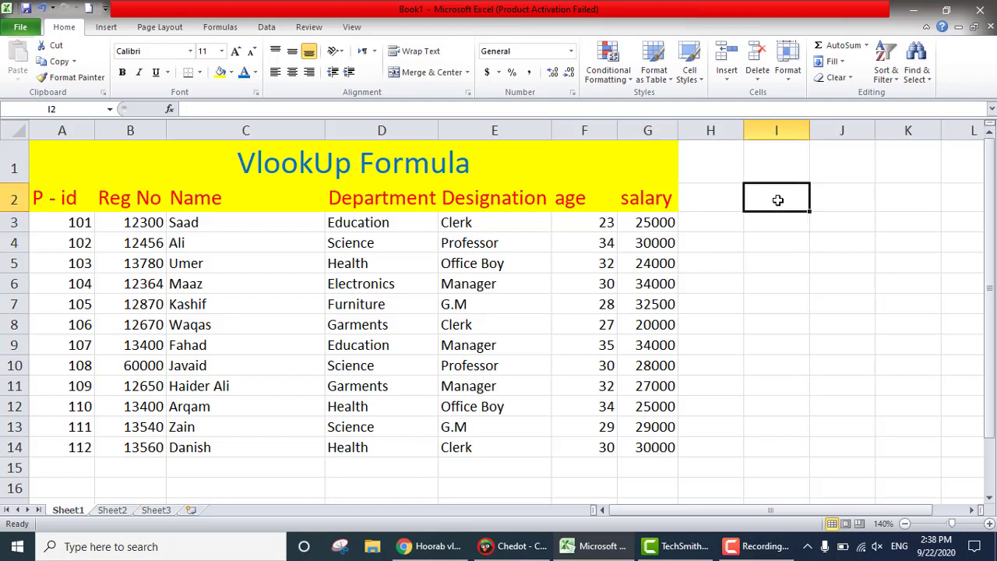
pyautogui.doubleClick(784, 198)
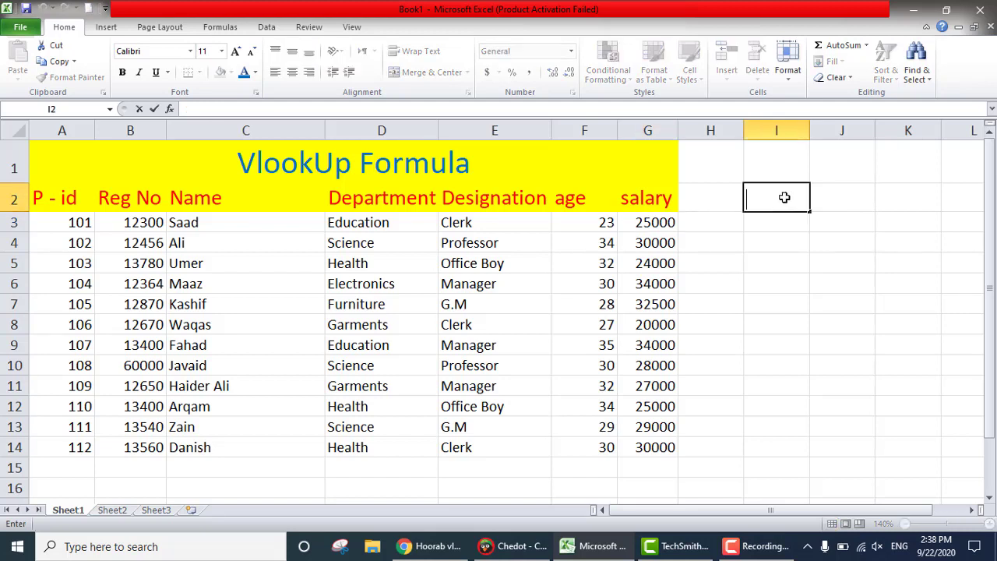
pyautogui.write('p- id')
pyautogui.press('Tab')
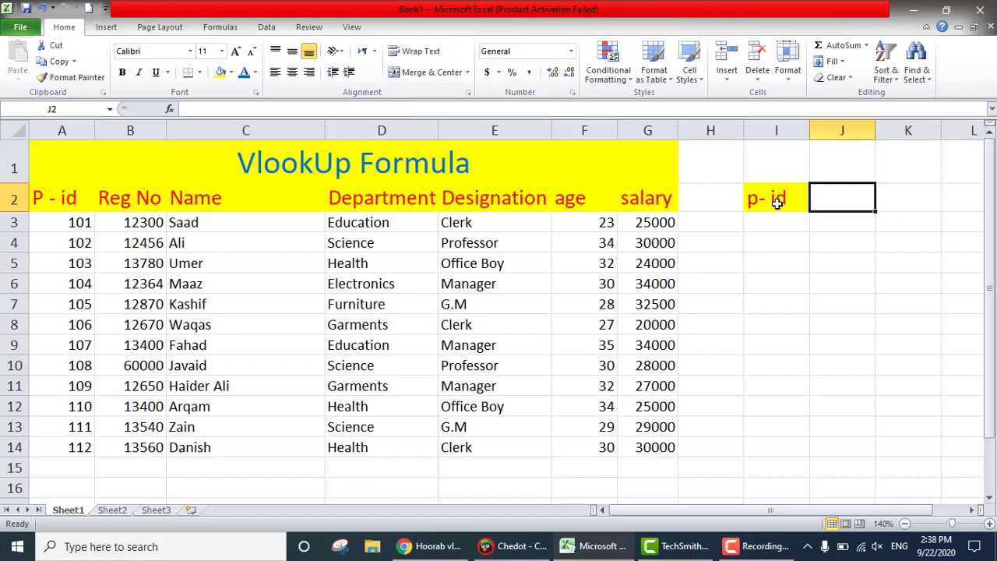
# Step: Enter the header "desination" in cell J2 and widen column J to fit it
pyautogui.doubleClick(826, 199)
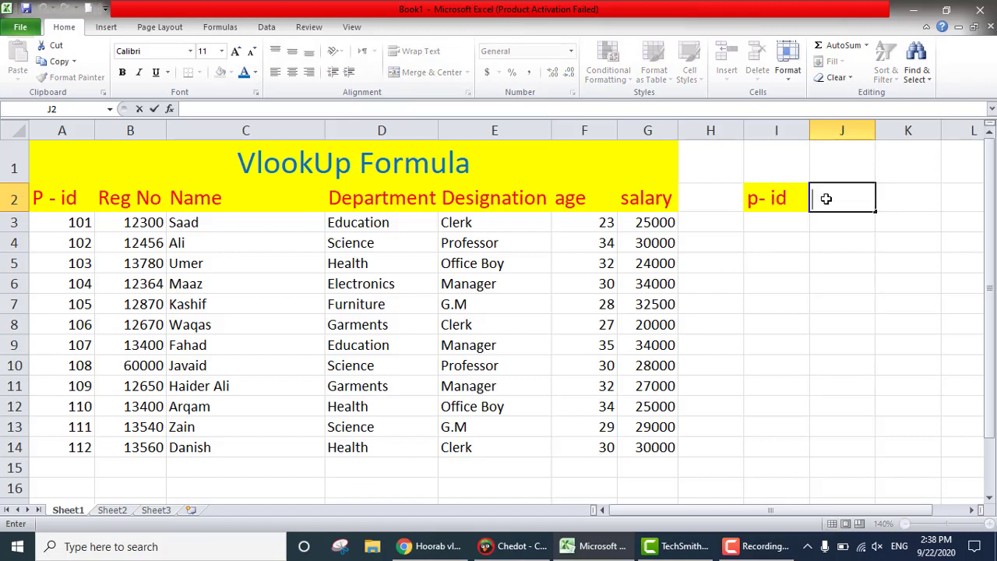
pyautogui.write('desinatiom')
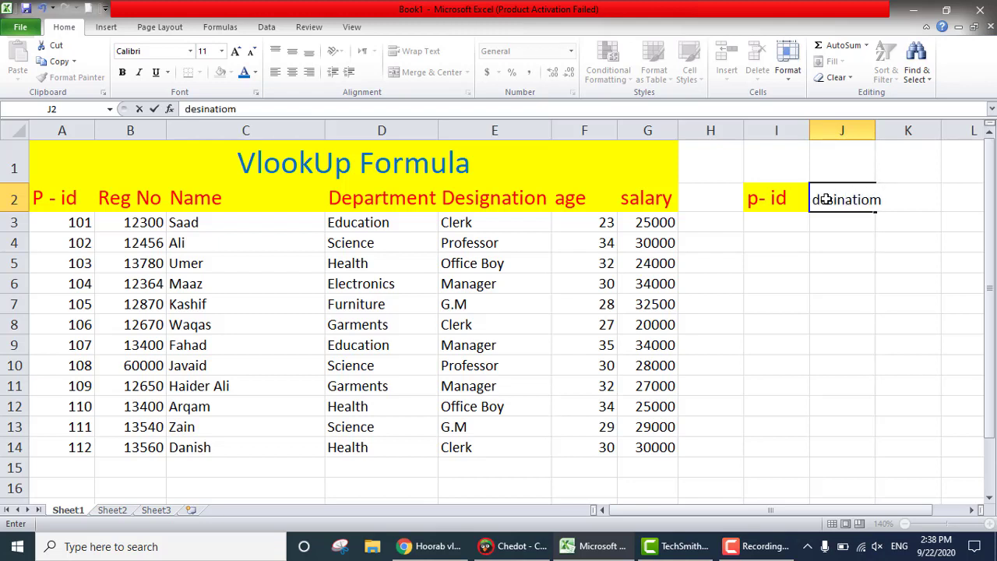
pyautogui.press('BackSpace')
pyautogui.write('n')
pyautogui.press('Return')
pyautogui.moveTo(870, 133); pyautogui.dragTo(911, 133)
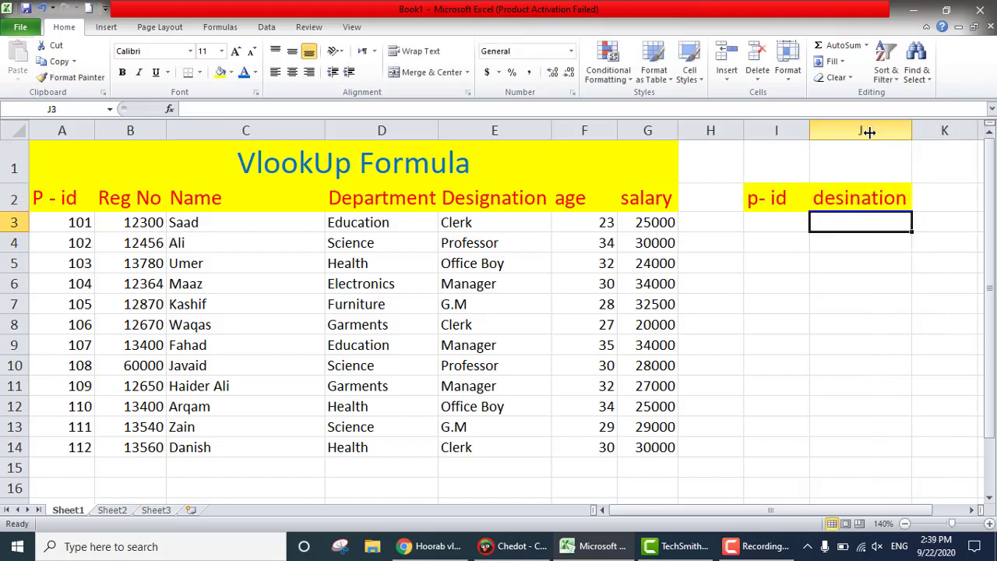
# Step: Enter the header "salary" in cell K2 of the lookup area
pyautogui.click(929, 198)
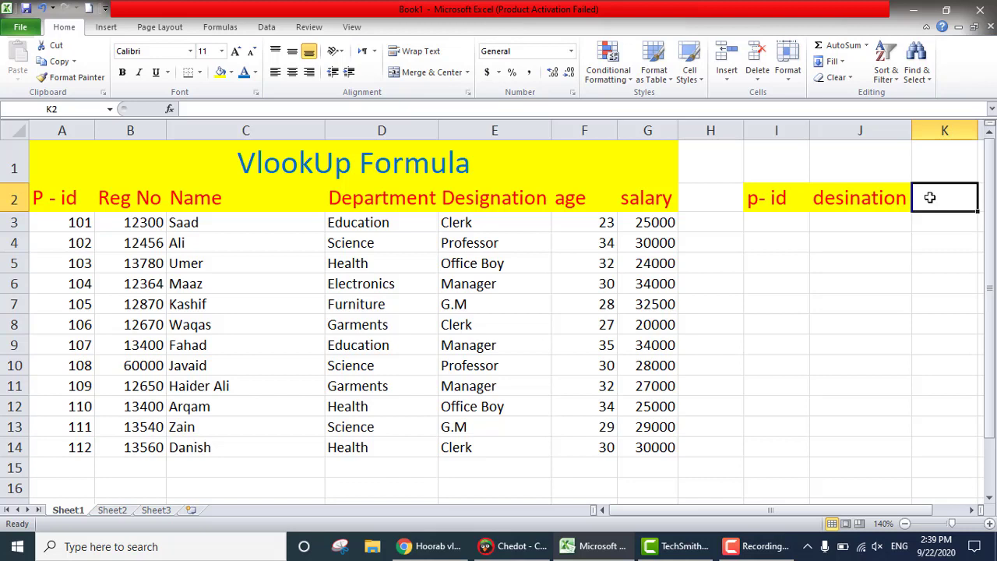
pyautogui.write('salary')
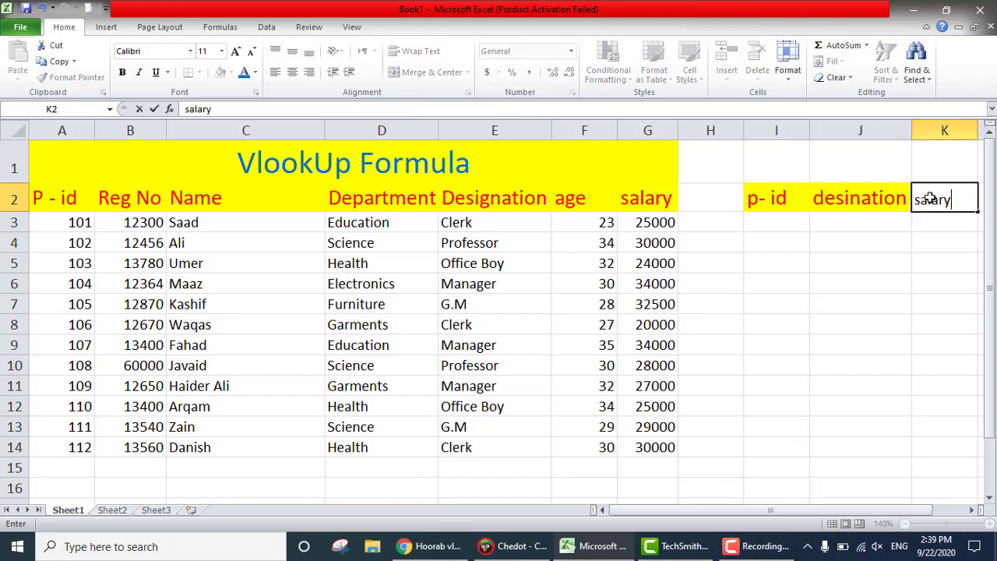
pyautogui.press('Return')
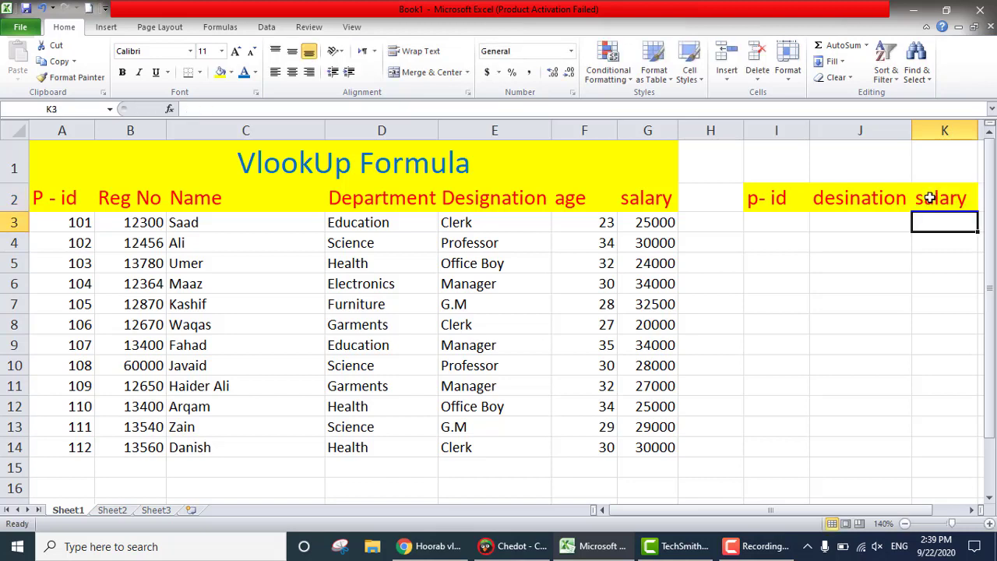
pyautogui.click(768, 229)
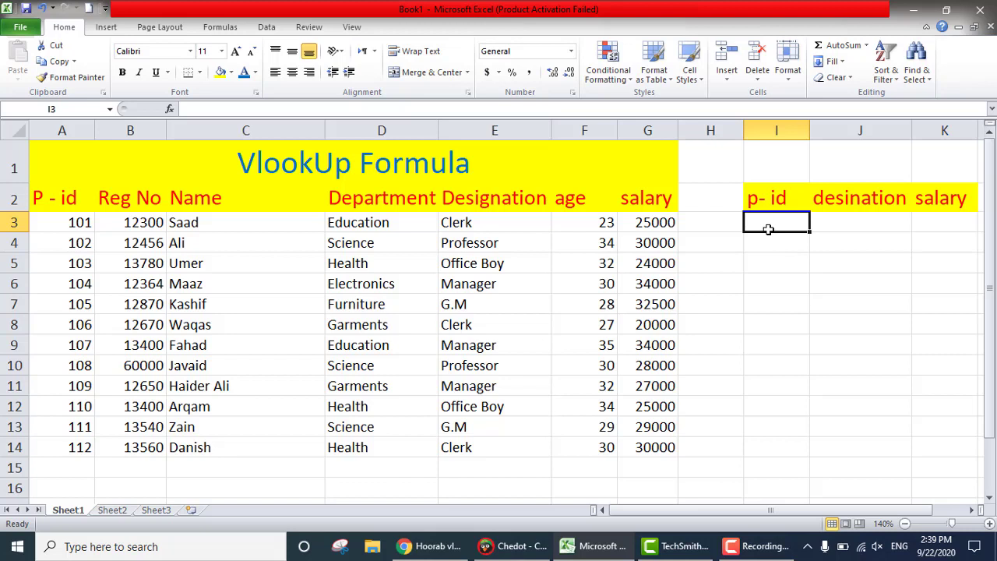
pyautogui.doubleClick(773, 226)
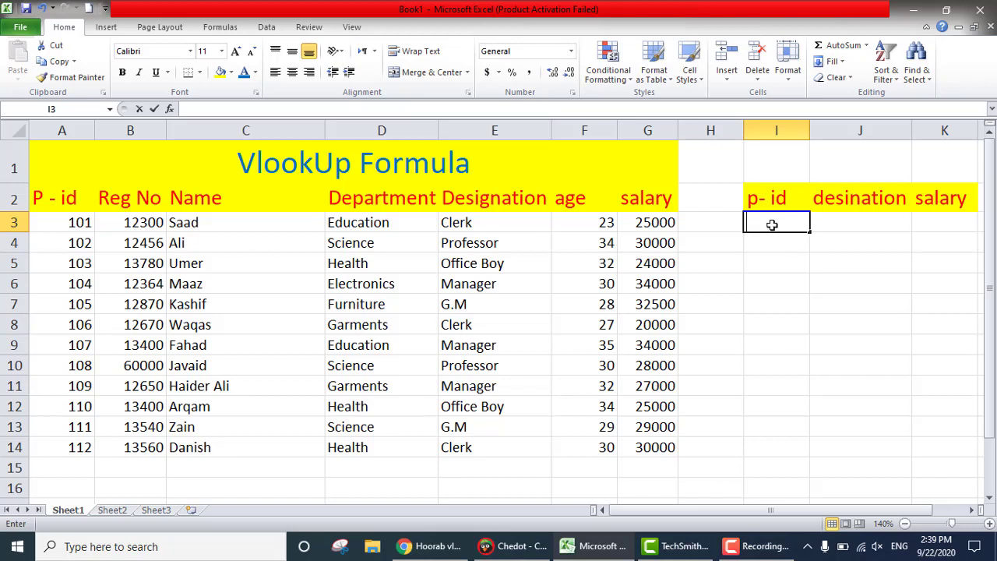
pyautogui.click(843, 220)
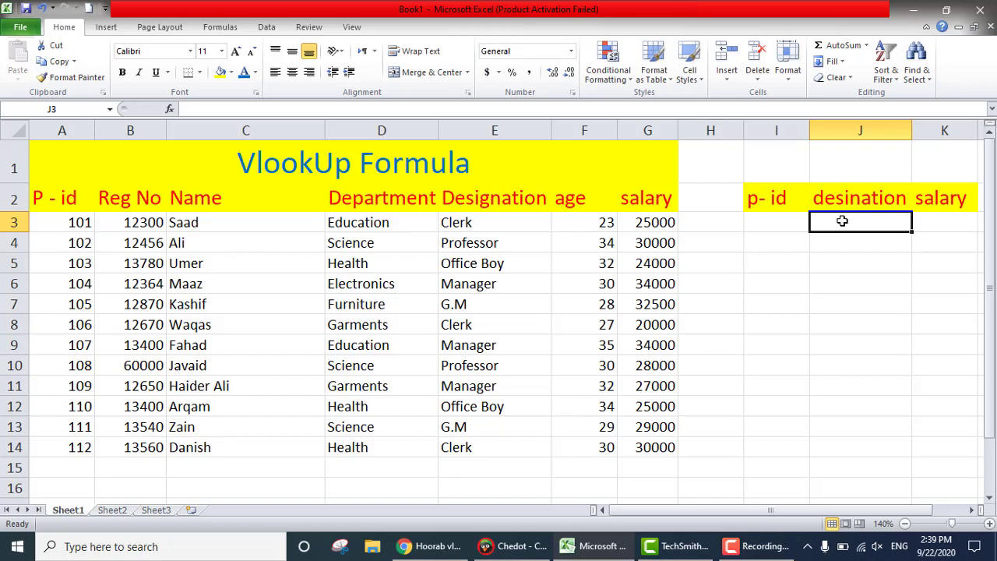
pyautogui.click(933, 218)
pyautogui.click(841, 219)
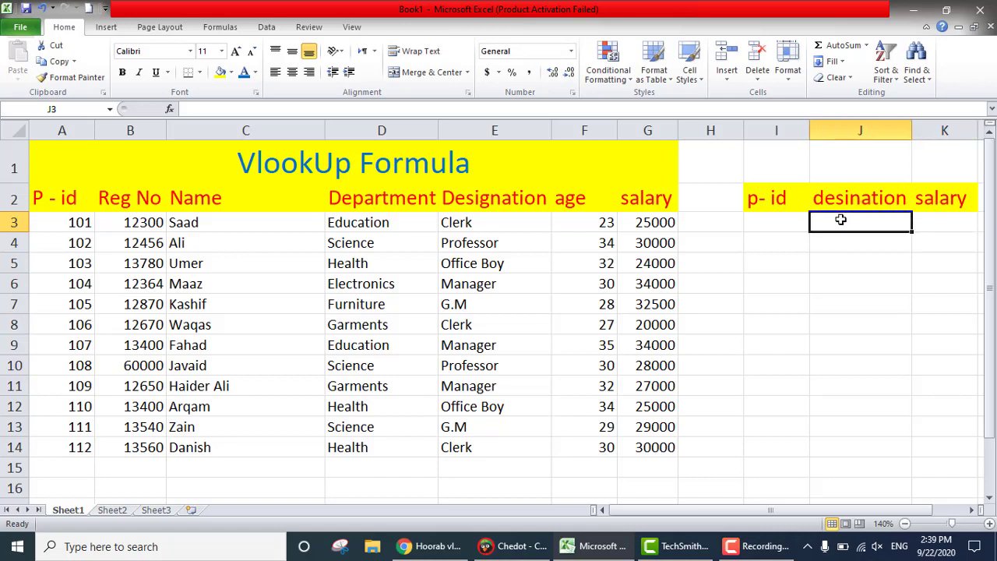
pyautogui.click(755, 221)
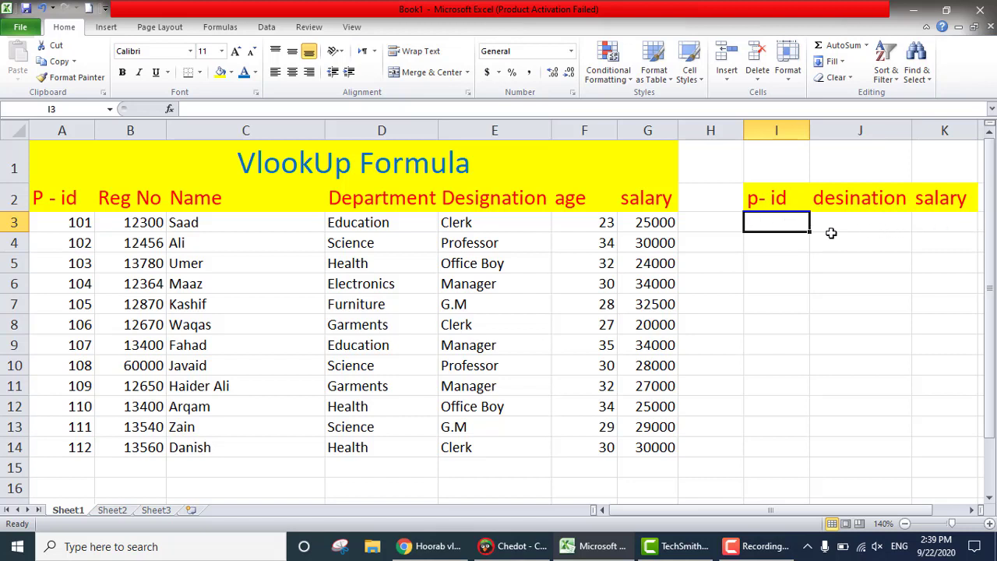
pyautogui.doubleClick(772, 224)
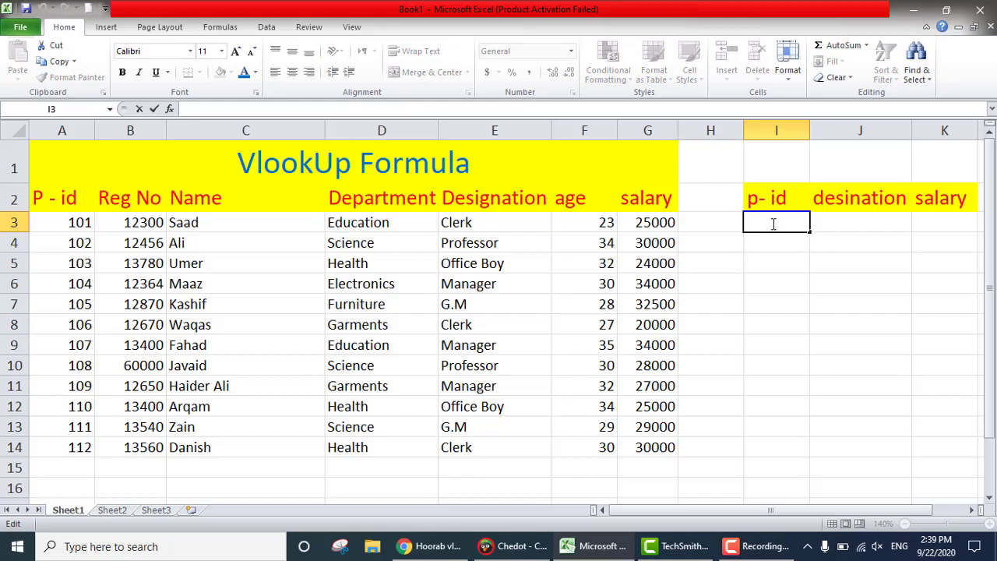
# Step: Start a VLOOKUP formula in cell J3 with I3 as the lookup value
pyautogui.doubleClick(833, 222)
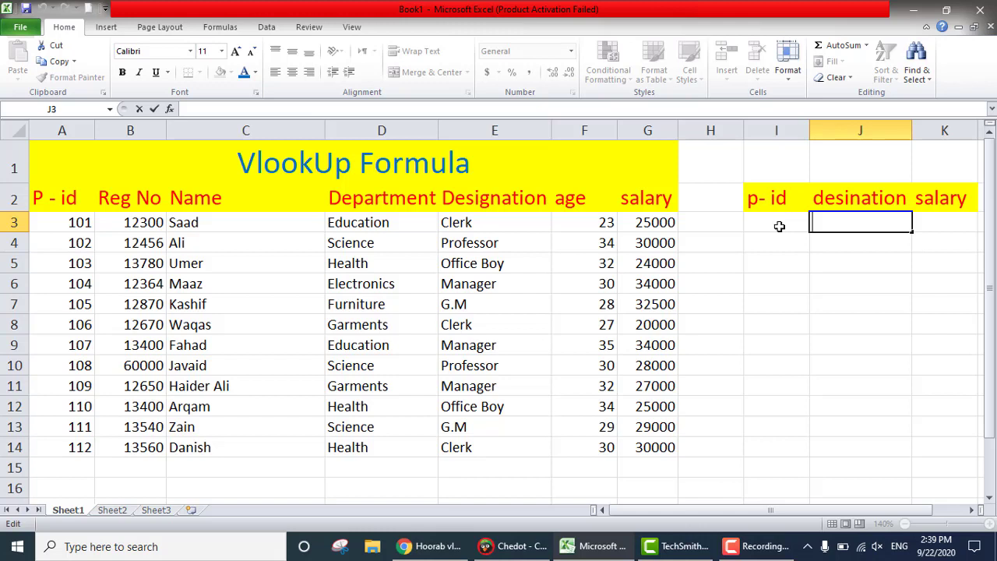
pyautogui.write('=')
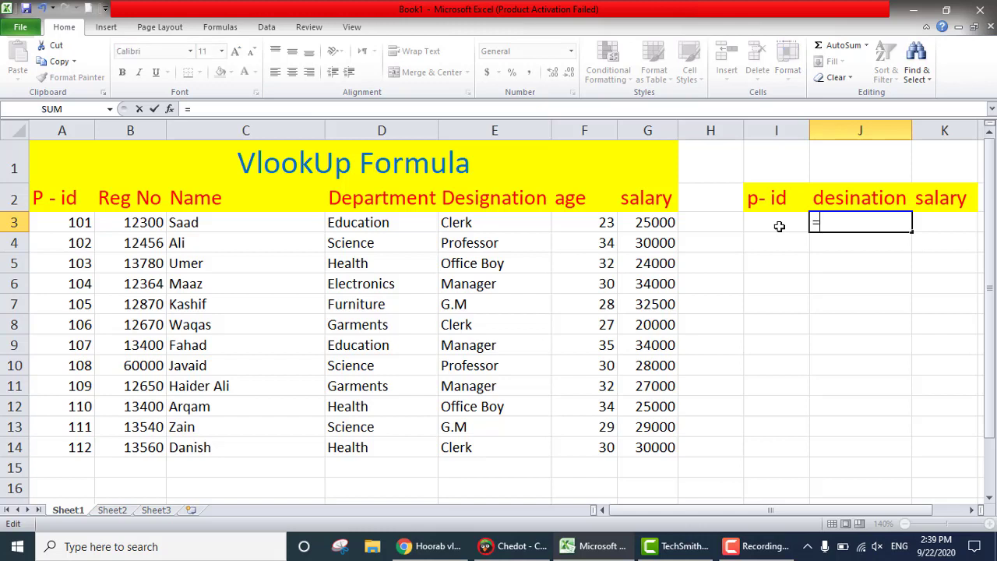
pyautogui.write('vl')
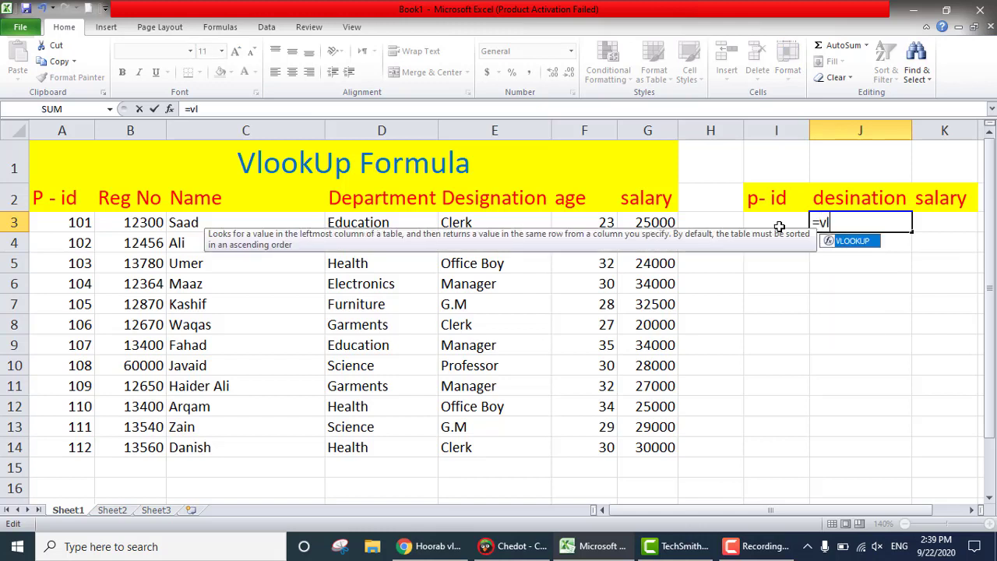
pyautogui.write('ookup(')
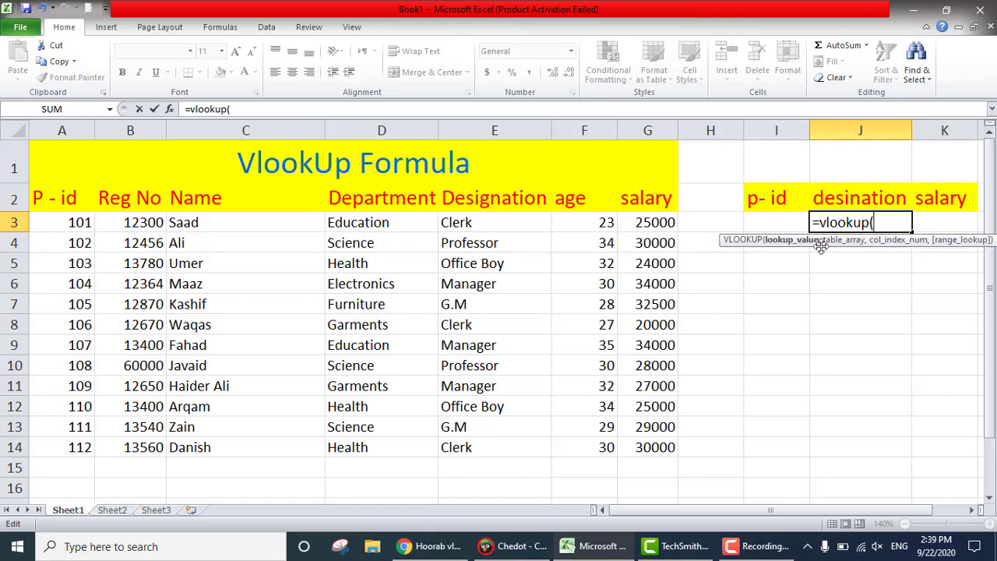
pyautogui.click(772, 223)
pyautogui.write(',')
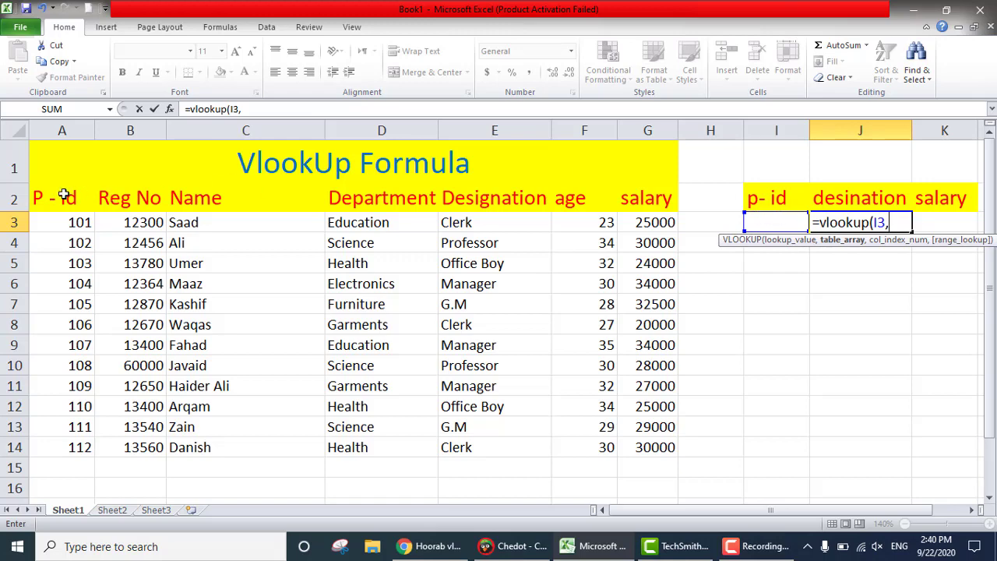
# Step: Complete the VLOOKUP formula in J3 with table array A2:G14, column index 5 and an exact match (false)
pyautogui.moveTo(37, 195); pyautogui.dragTo(659, 447)
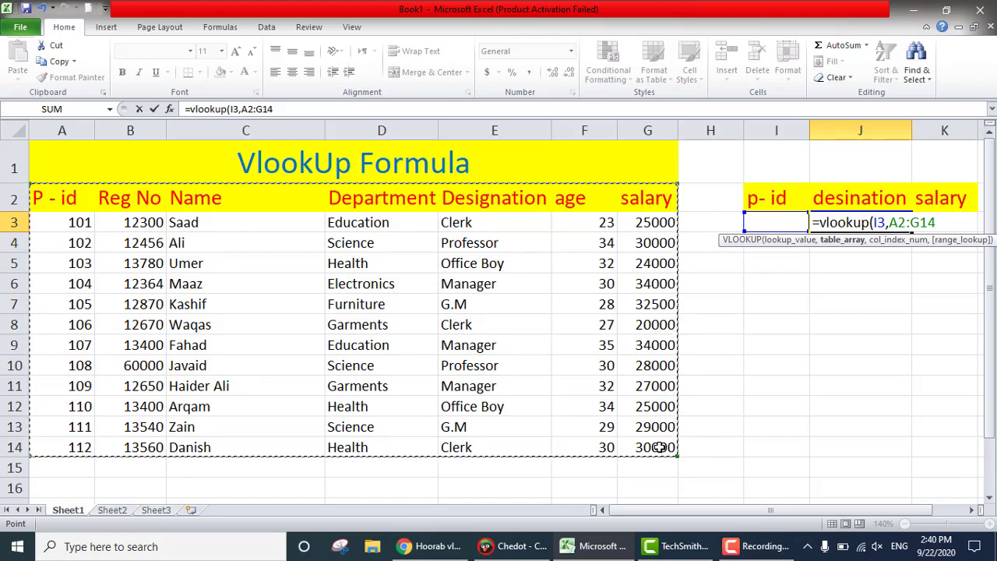
pyautogui.write(',')
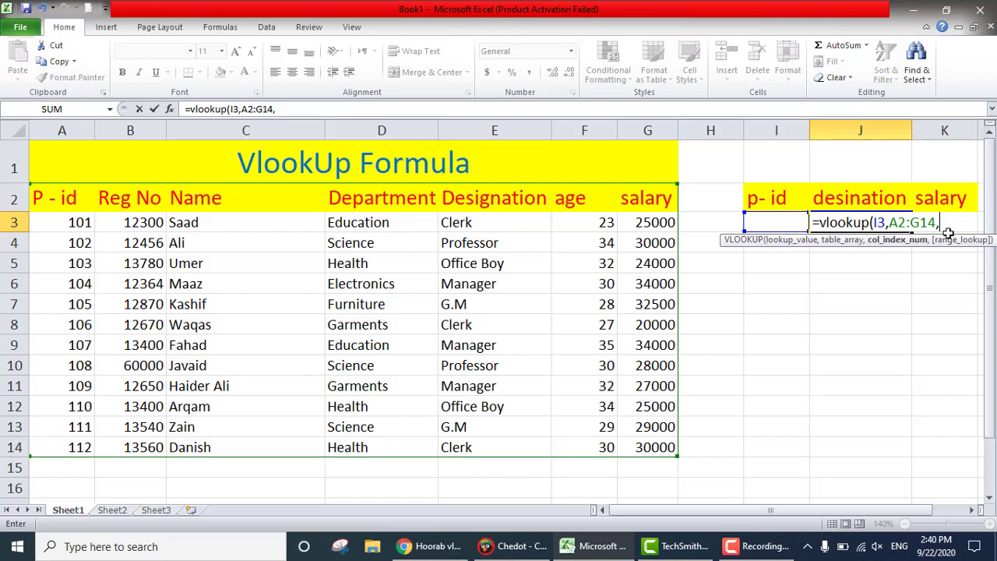
pyautogui.write('5,')
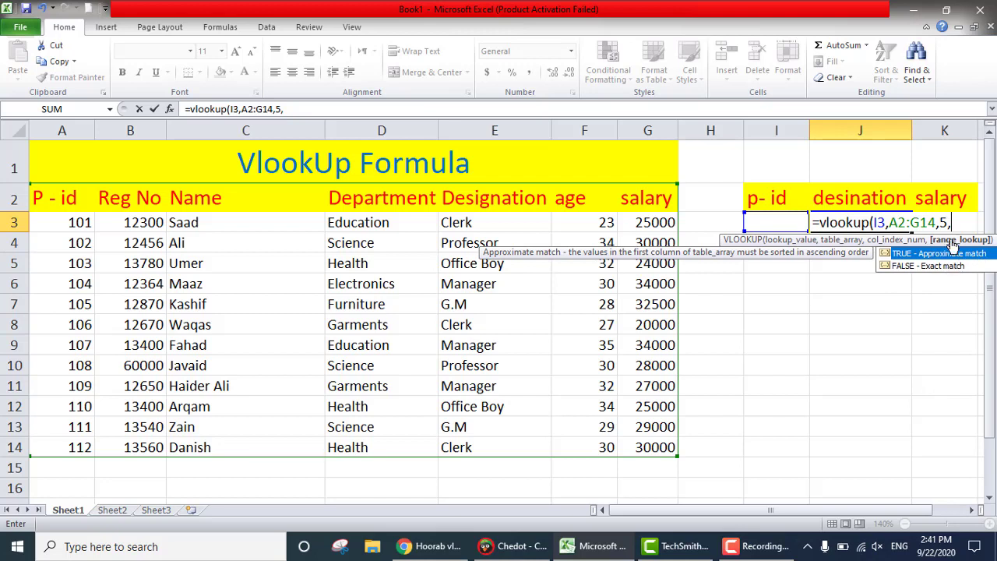
pyautogui.write('fals')
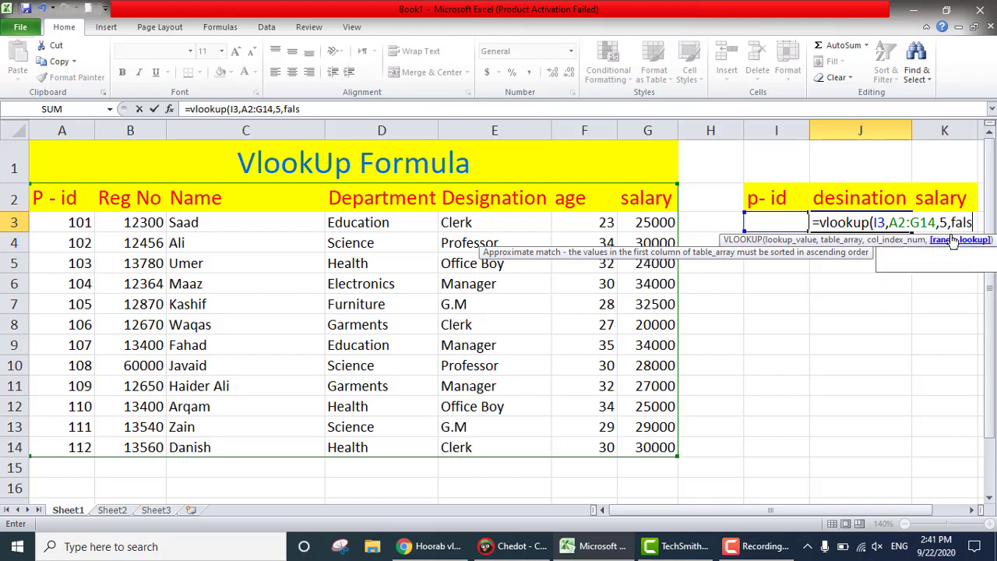
pyautogui.write('e')
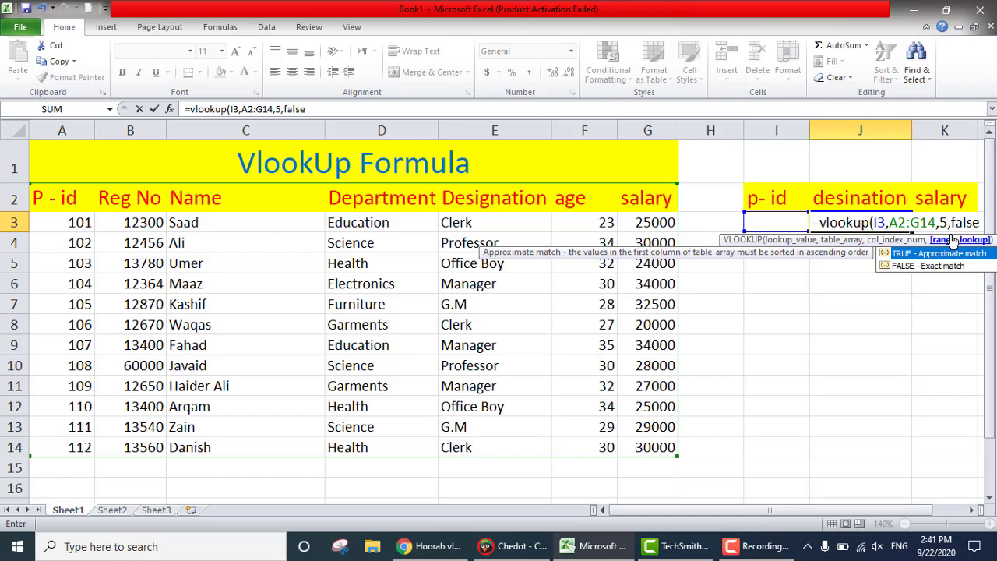
pyautogui.write(')')
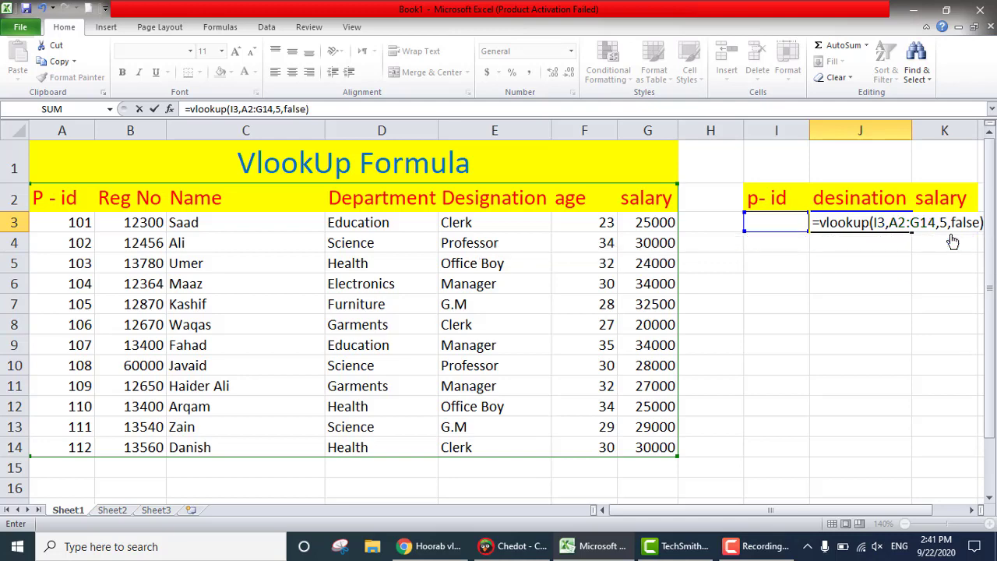
pyautogui.press('Return')
pyautogui.click(864, 221)
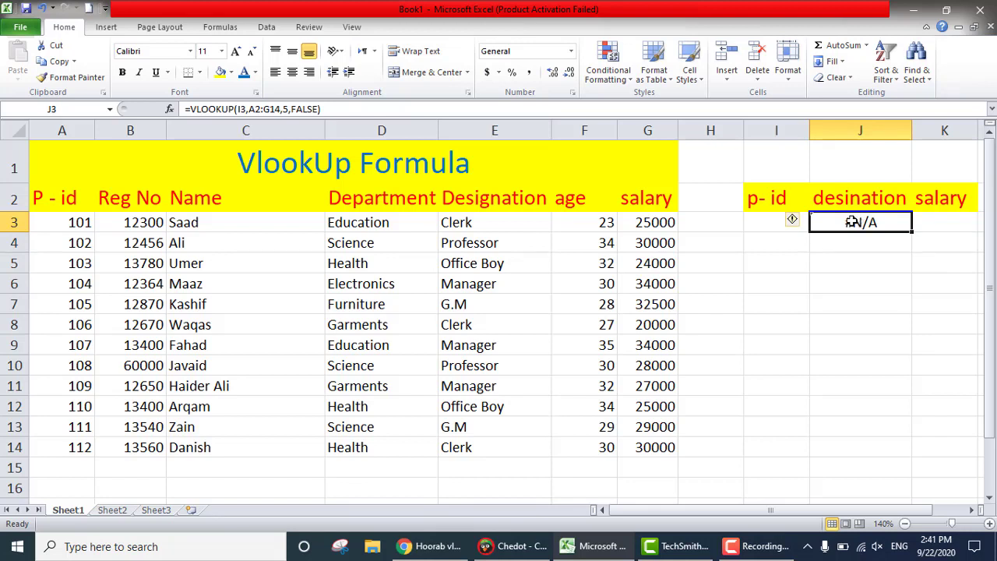
# Step: Enter 106 in I3 and check the returned designation against the matching record in row 8
pyautogui.click(754, 224)
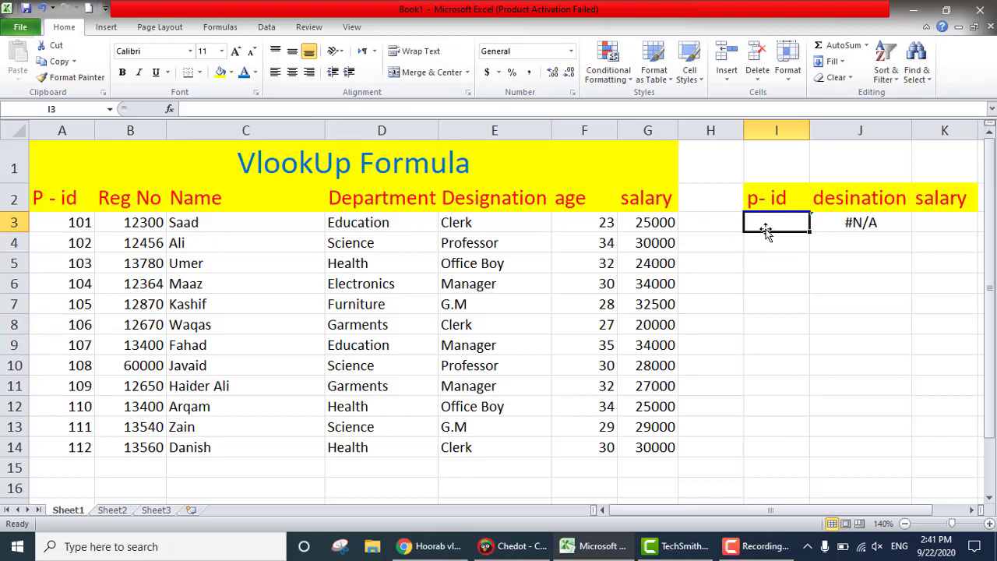
pyautogui.doubleClick(761, 217)
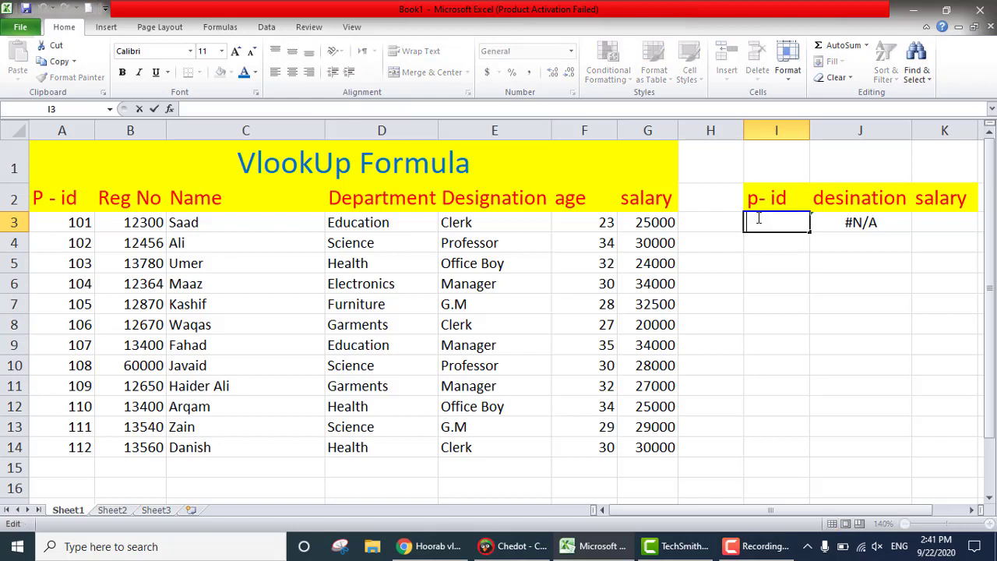
pyautogui.write('106')
pyautogui.press('Return')
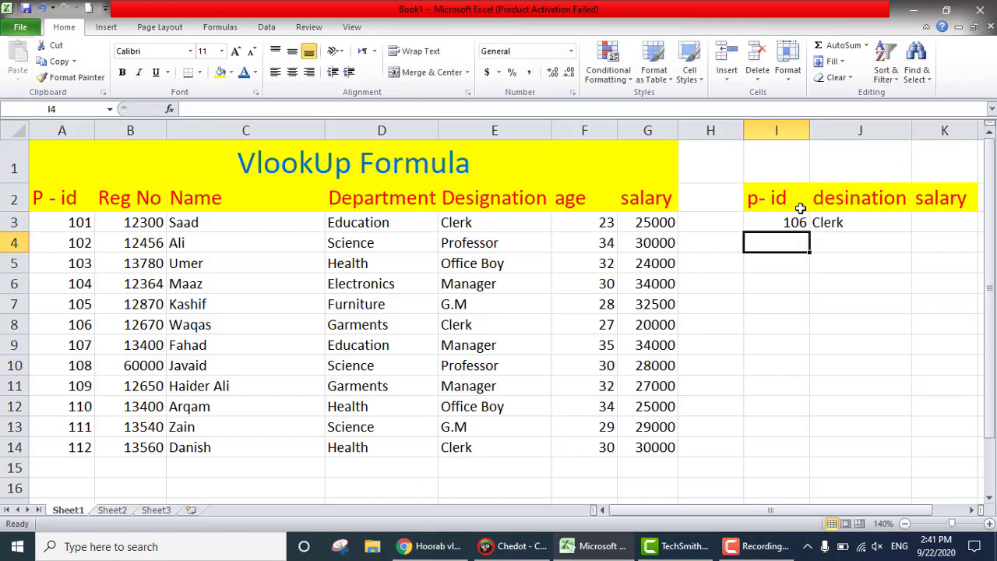
pyautogui.click(862, 228)
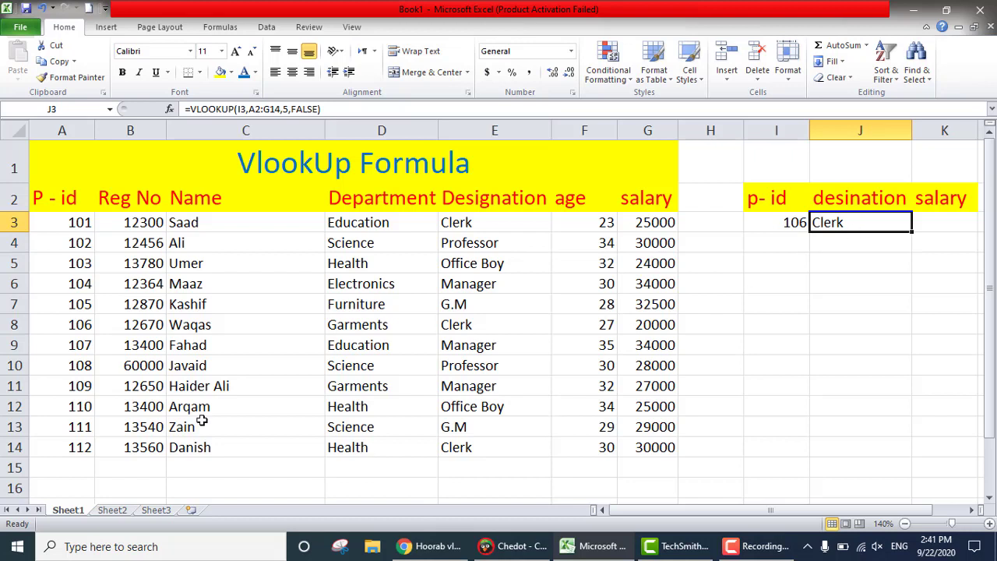
pyautogui.click(69, 329)
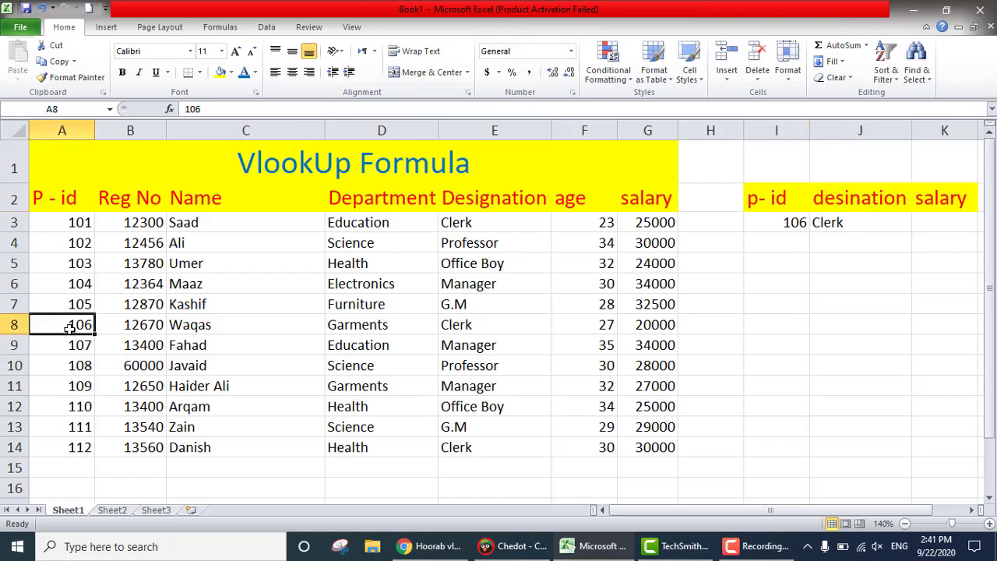
pyautogui.click(8, 327)
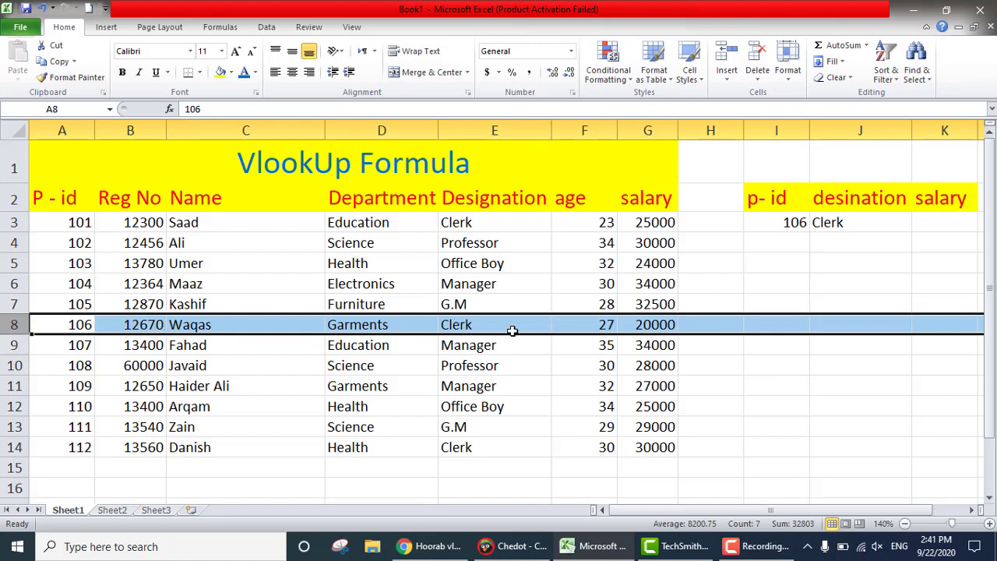
# Step: Replace the lookup value in I3 with 101 and compare the returned designation with row 3 of the table
pyautogui.click(791, 226)
pyautogui.press('BackSpace')
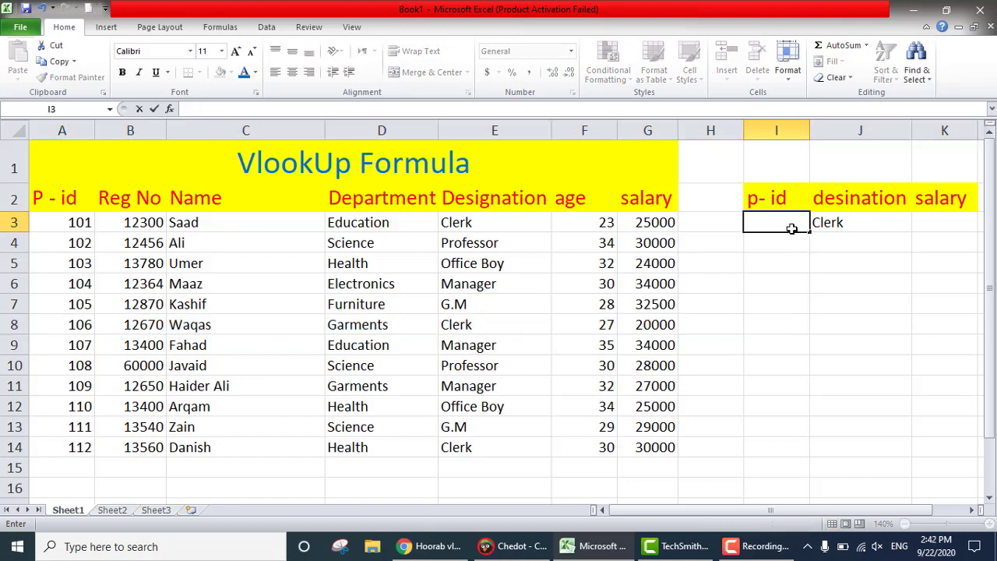
pyautogui.write('101')
pyautogui.press('Return')
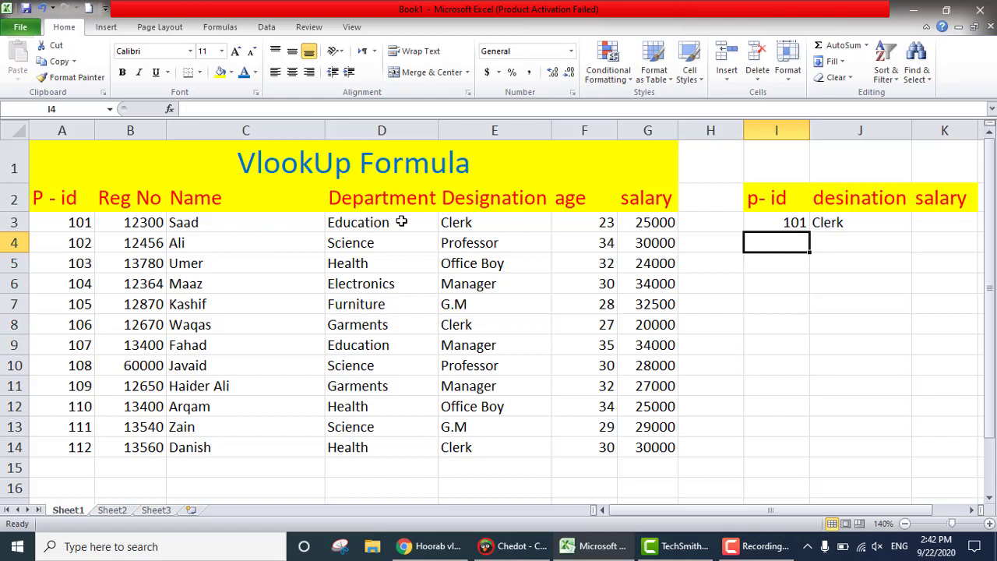
pyautogui.click(483, 223)
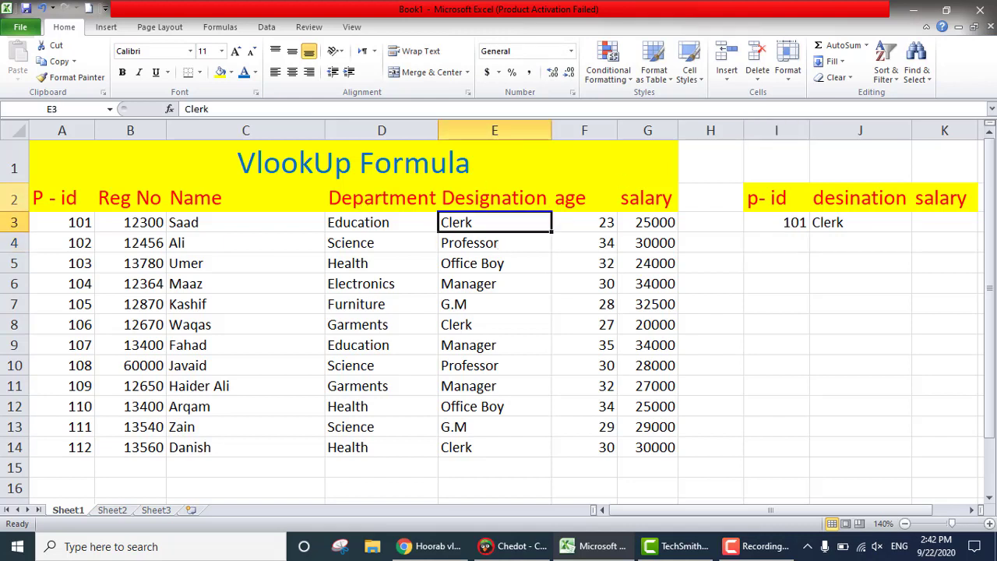
pyautogui.click(11, 222)
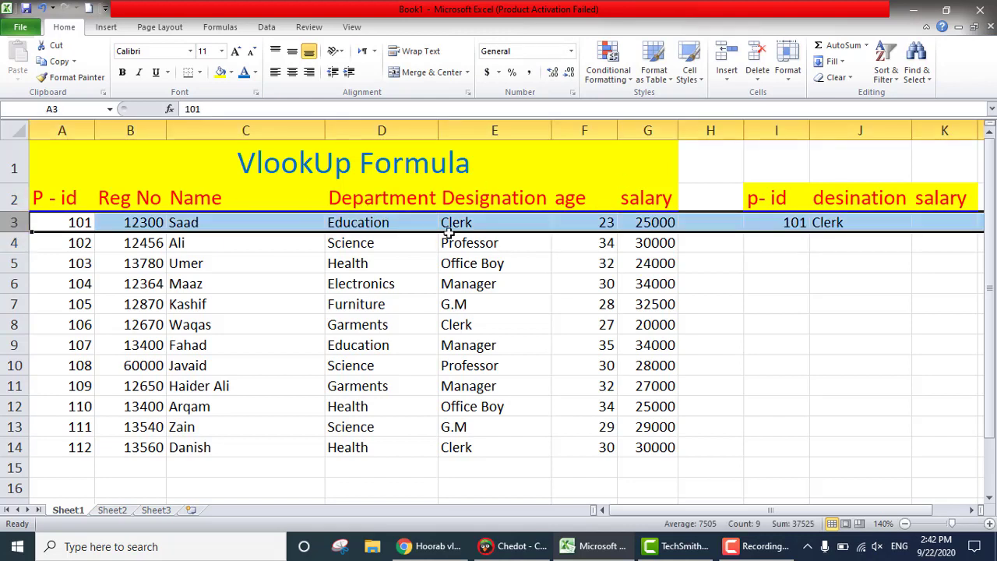
# Step: Change the lookup value in I3 to 111 and verify the designation against row 13
pyautogui.click(798, 221)
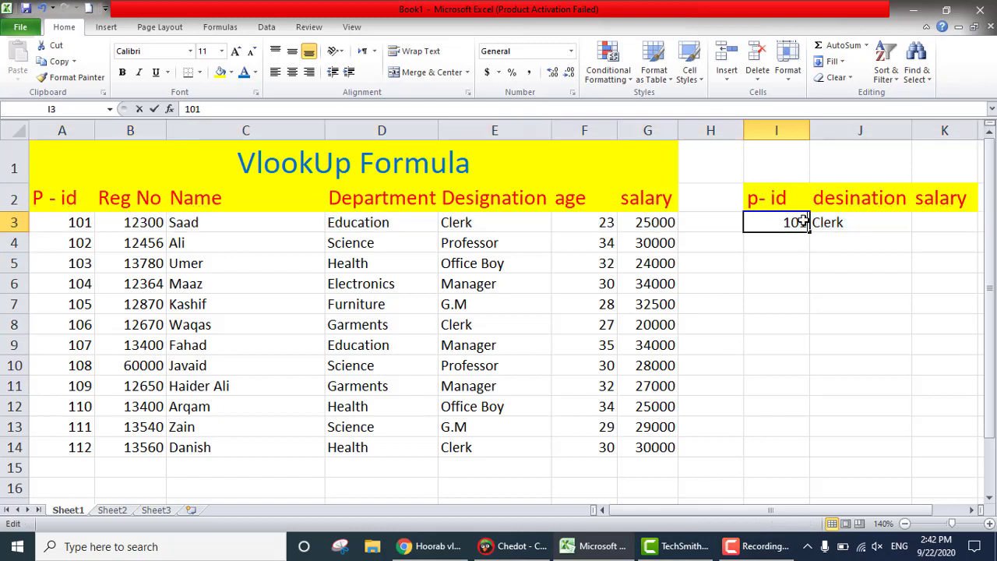
pyautogui.write('1')
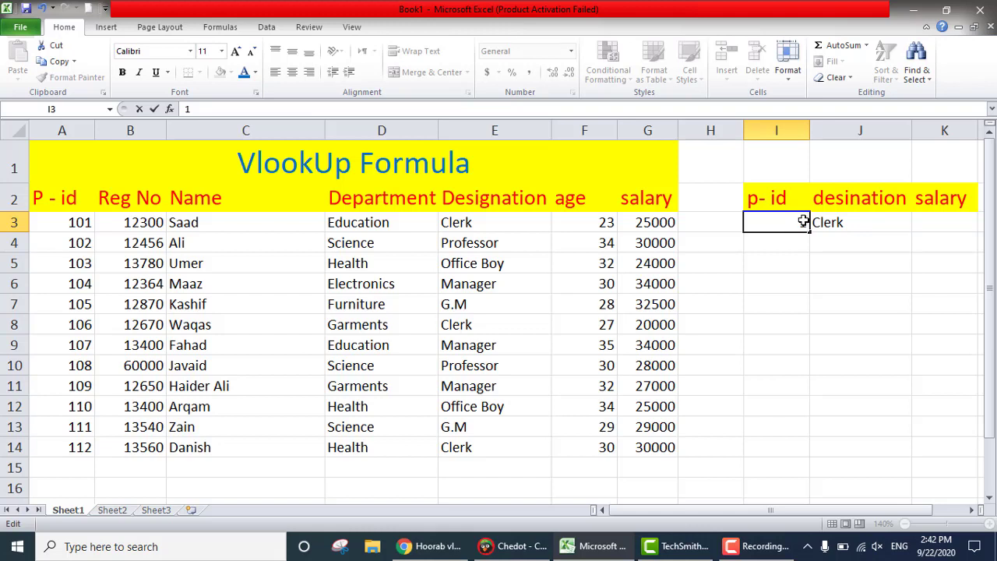
pyautogui.press('Return')
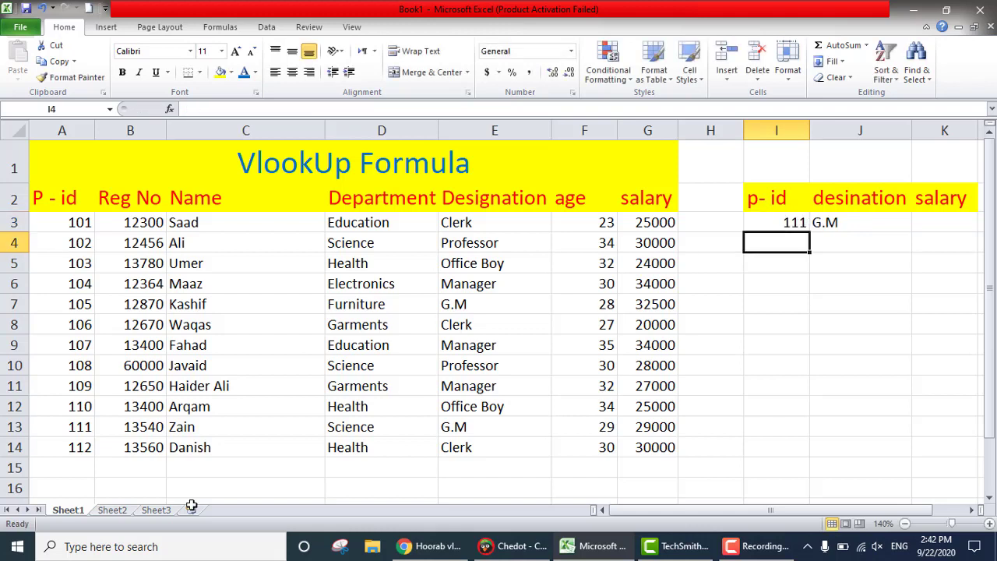
pyautogui.click(10, 427)
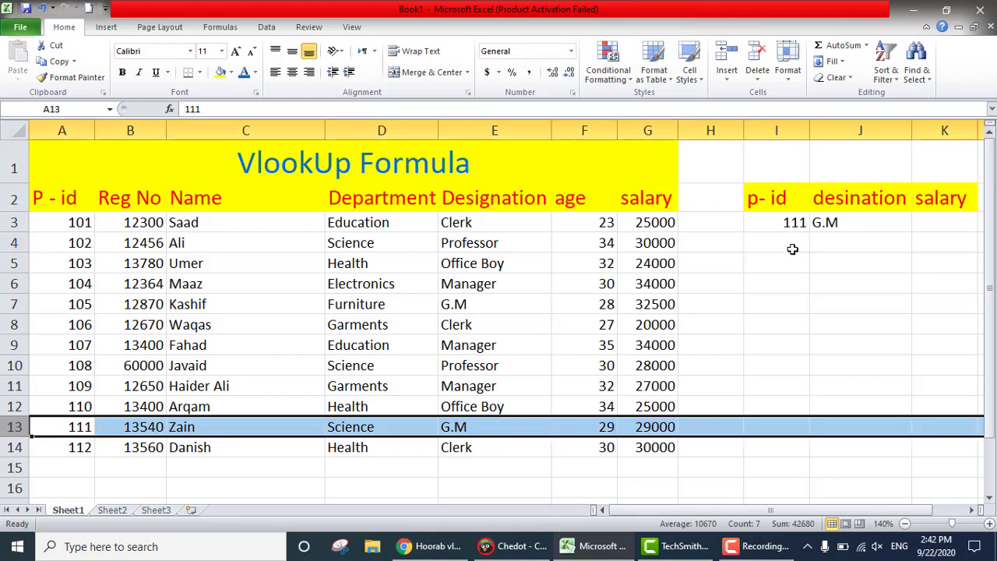
# Step: Start a VLOOKUP formula in cell K3 under the salary header
pyautogui.click(950, 226)
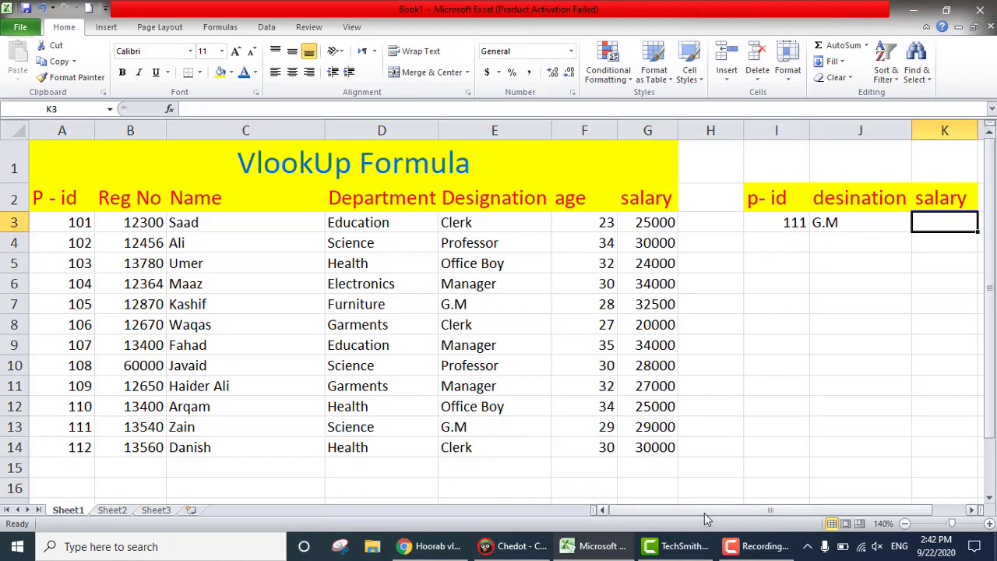
pyautogui.moveTo(704, 513); pyautogui.dragTo(762, 514)
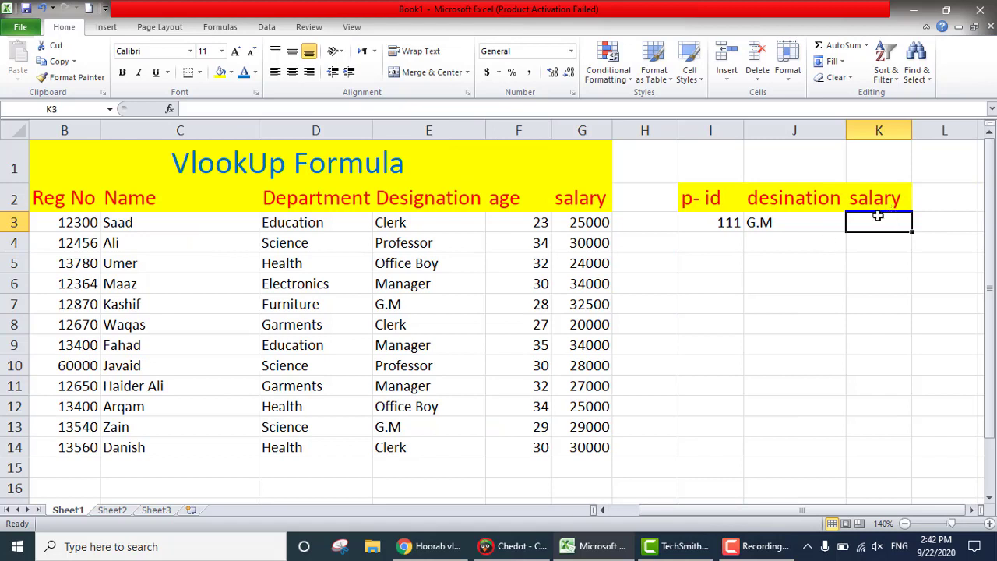
pyautogui.doubleClick(853, 223)
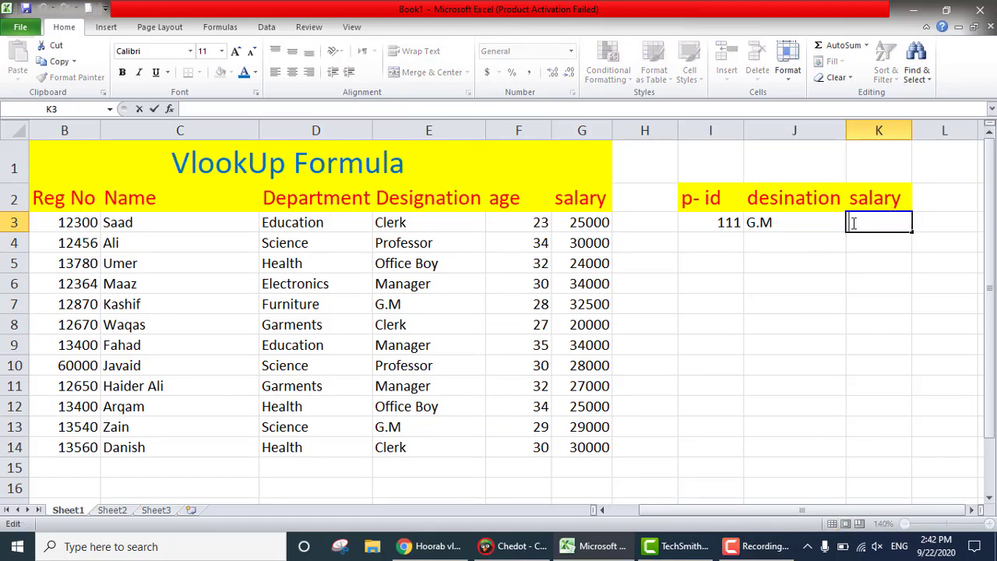
pyautogui.write('=')
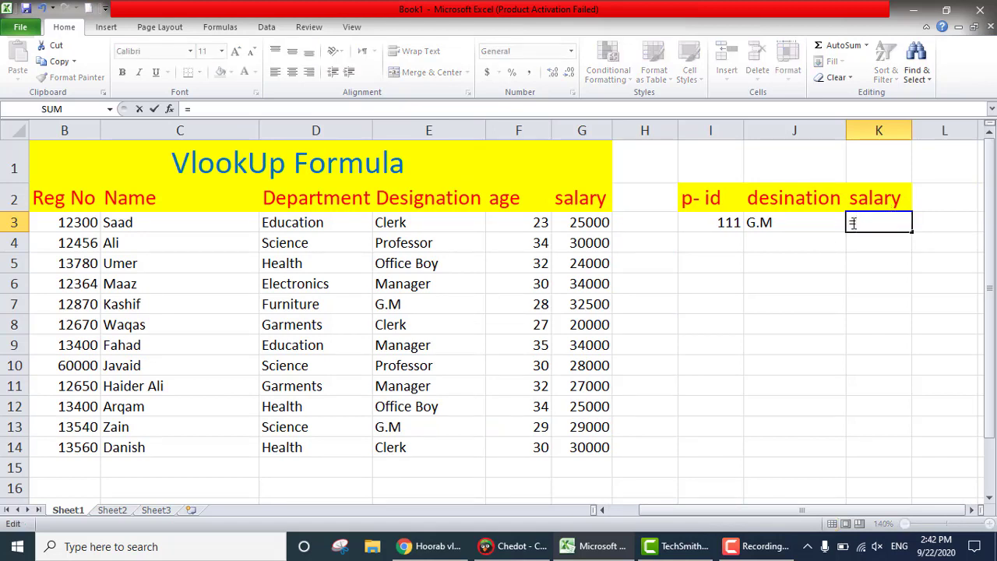
pyautogui.write('vlooku')
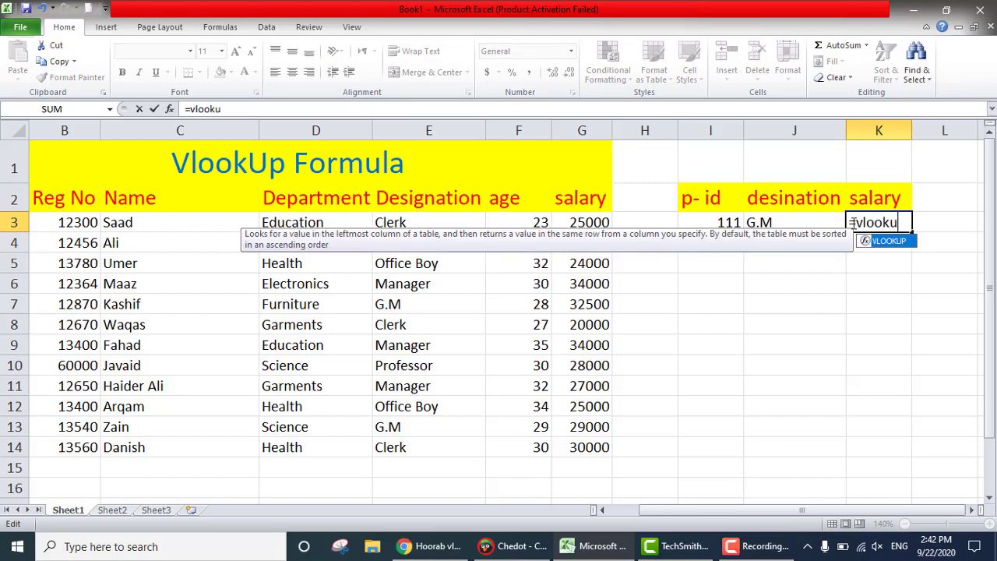
pyautogui.write('p(')
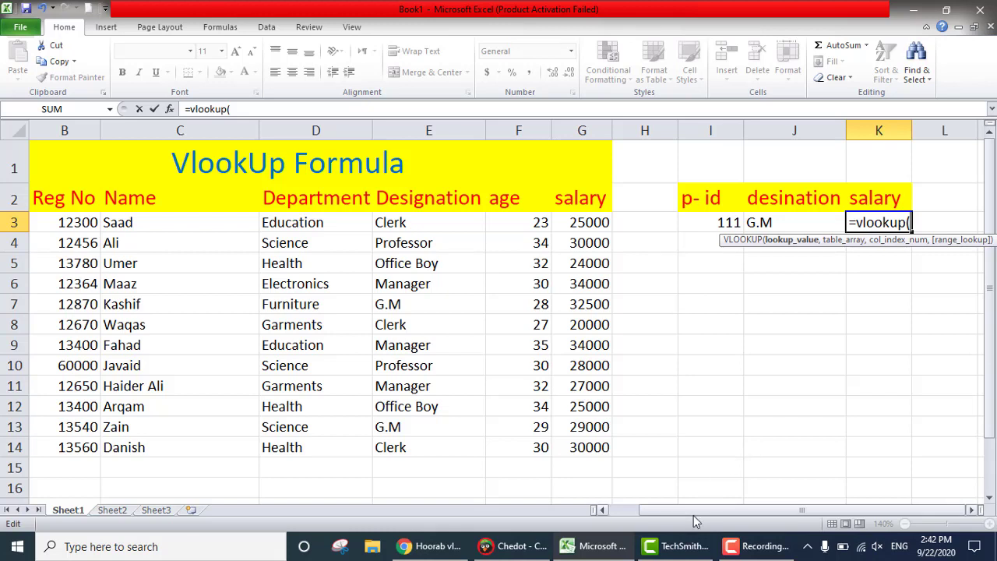
pyautogui.moveTo(690, 512); pyautogui.dragTo(607, 526)
pyautogui.click(34, 366)
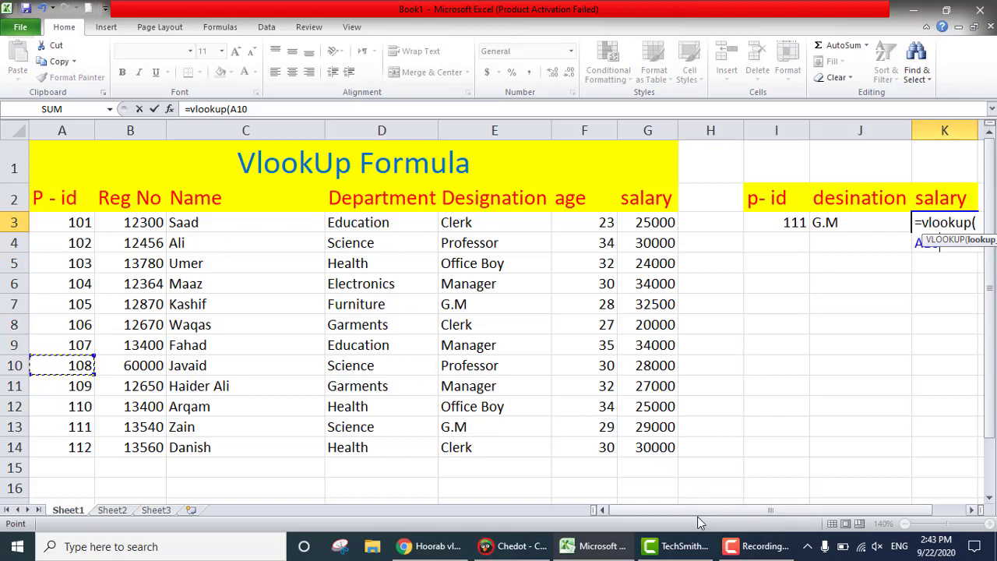
pyautogui.moveTo(697, 509); pyautogui.dragTo(836, 507)
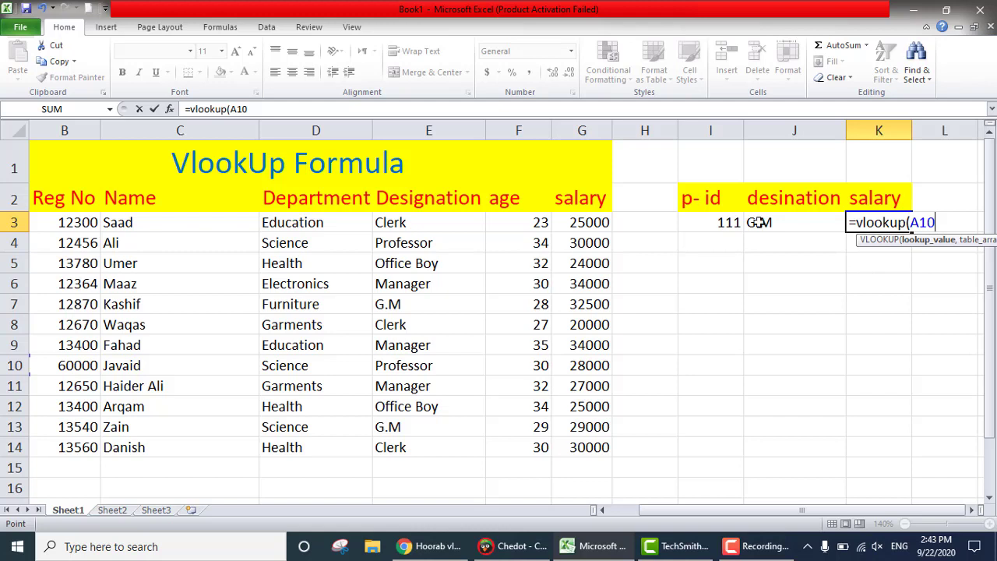
pyautogui.press('BackSpace')
pyautogui.press('BackSpace')
pyautogui.press('BackSpace')
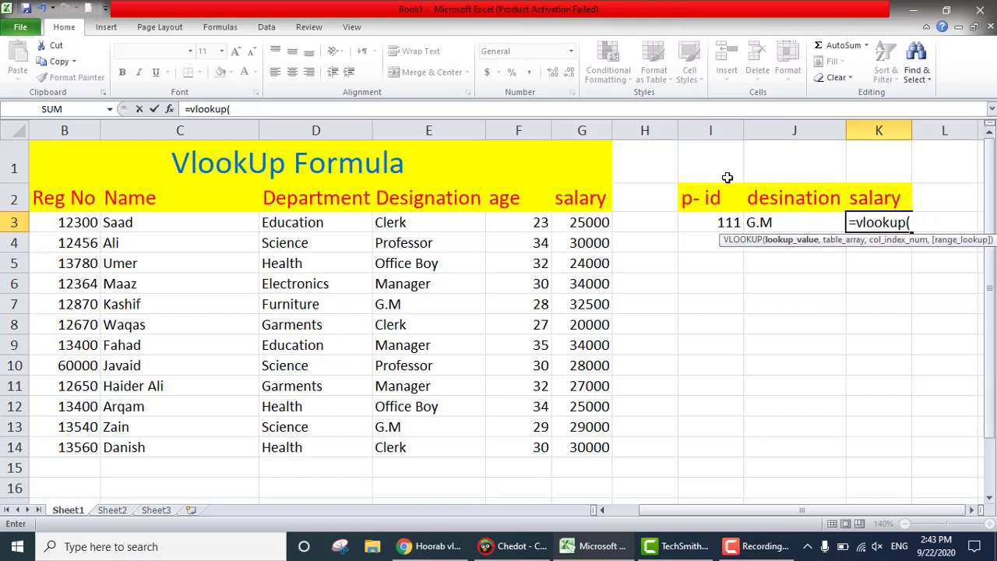
# Step: Use I3 as the lookup value in the K3 VLOOKUP formula
pyautogui.click(710, 224)
pyautogui.write(',')
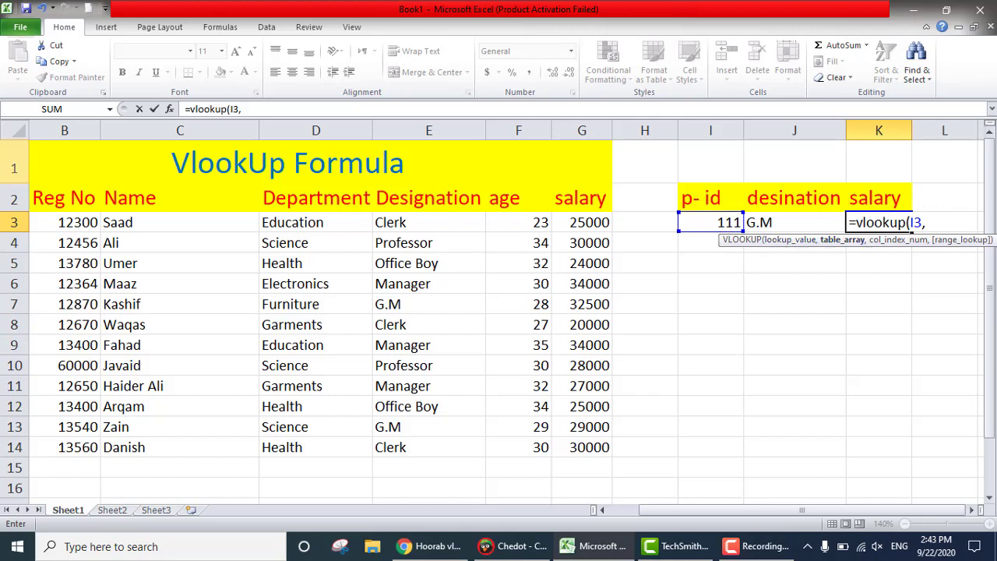
pyautogui.moveTo(31, 195); pyautogui.dragTo(593, 440)
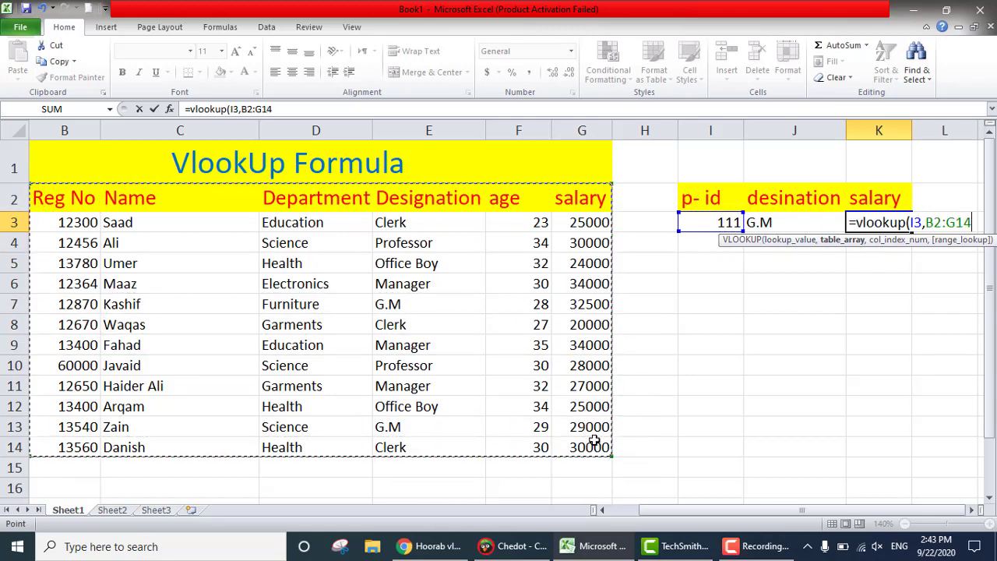
pyautogui.write(',')
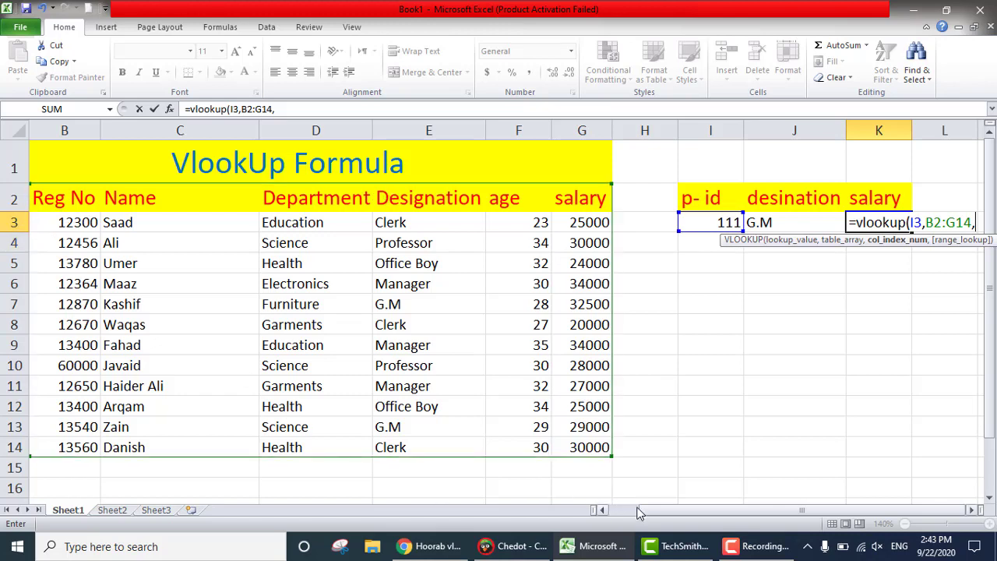
pyautogui.moveTo(637, 511); pyautogui.dragTo(604, 520)
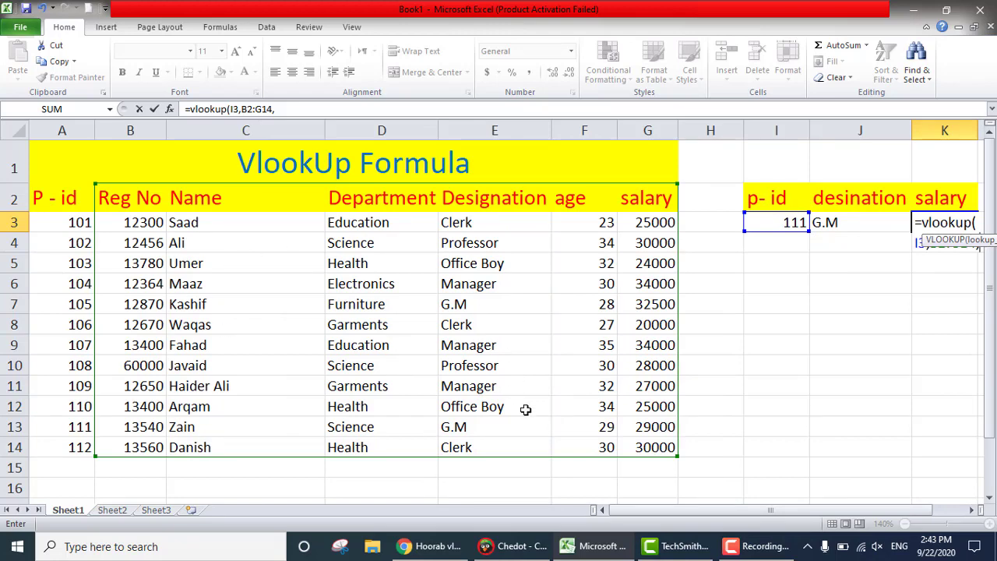
pyautogui.moveTo(688, 515); pyautogui.dragTo(748, 512)
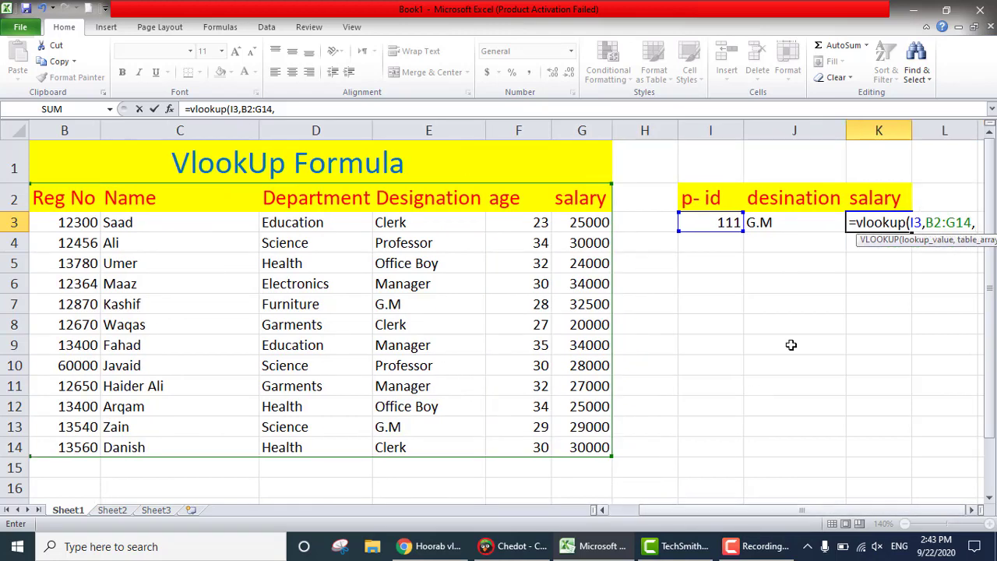
pyautogui.press('BackSpace')
pyautogui.press('BackSpace')
pyautogui.press('BackSpace')
pyautogui.press('BackSpace')
pyautogui.press('BackSpace')
pyautogui.press('BackSpace')
pyautogui.press('BackSpace')
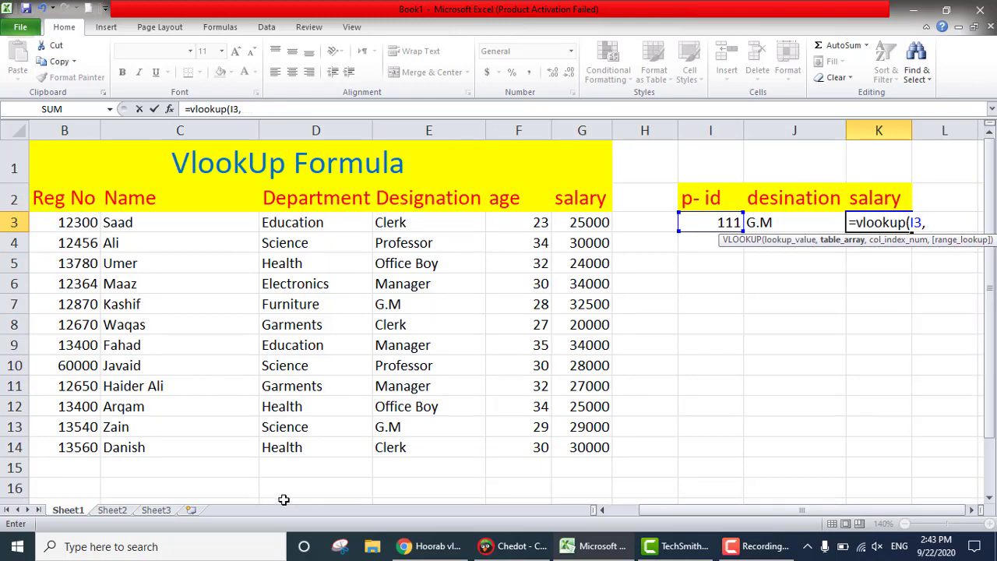
# Step: Set the table array to A2:G14 and the column index to 7 in the K3 VLOOKUP formula
pyautogui.moveTo(669, 518); pyautogui.dragTo(658, 514)
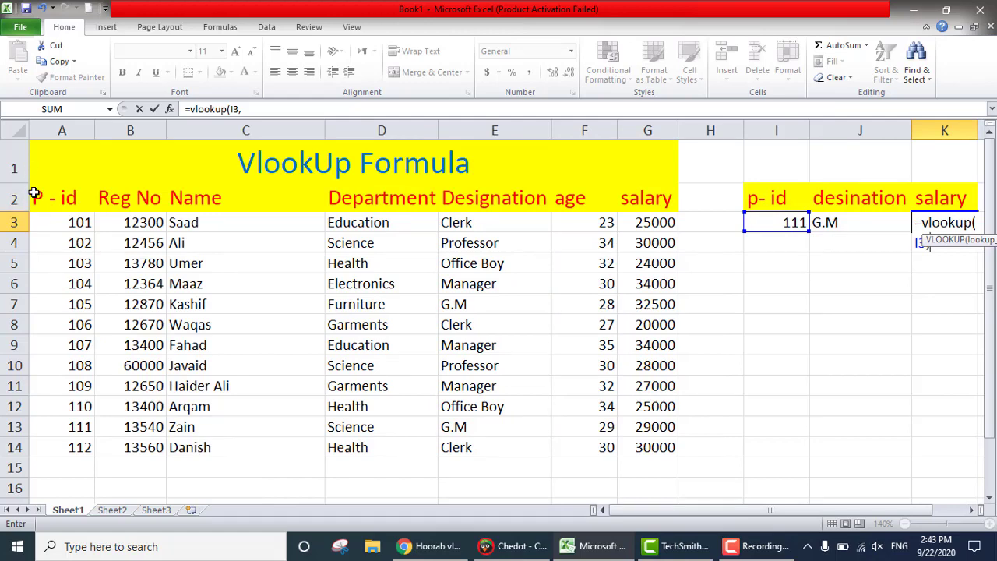
pyautogui.moveTo(34, 197); pyautogui.dragTo(649, 446)
pyautogui.write(',')
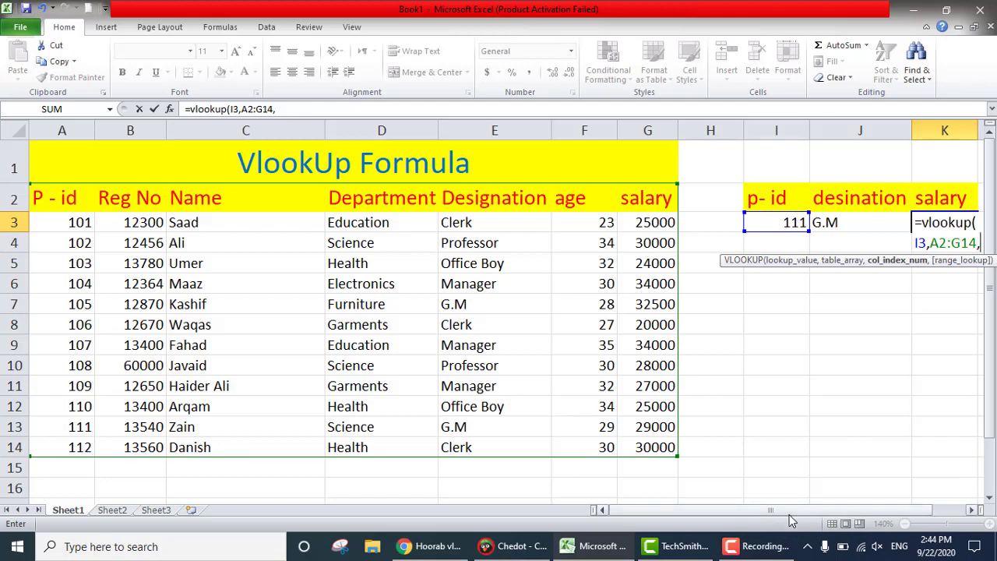
pyautogui.moveTo(789, 512); pyautogui.dragTo(822, 510)
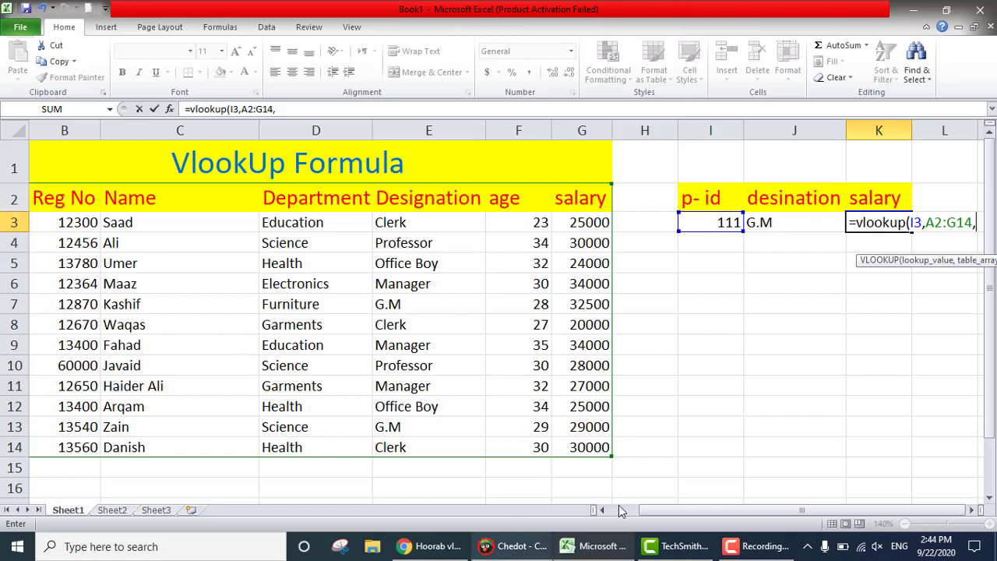
pyautogui.moveTo(663, 510); pyautogui.dragTo(631, 511)
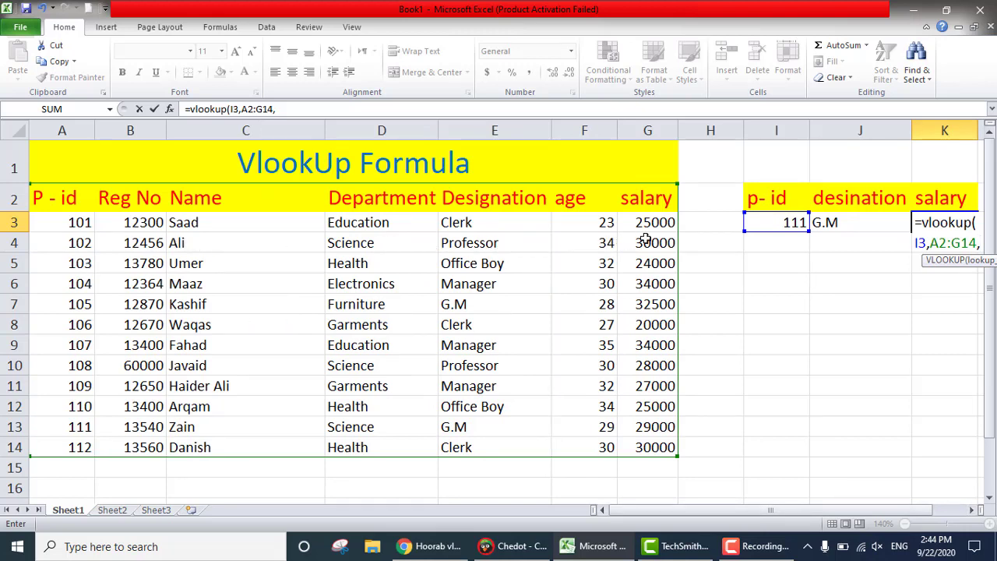
pyautogui.moveTo(722, 508); pyautogui.dragTo(753, 508)
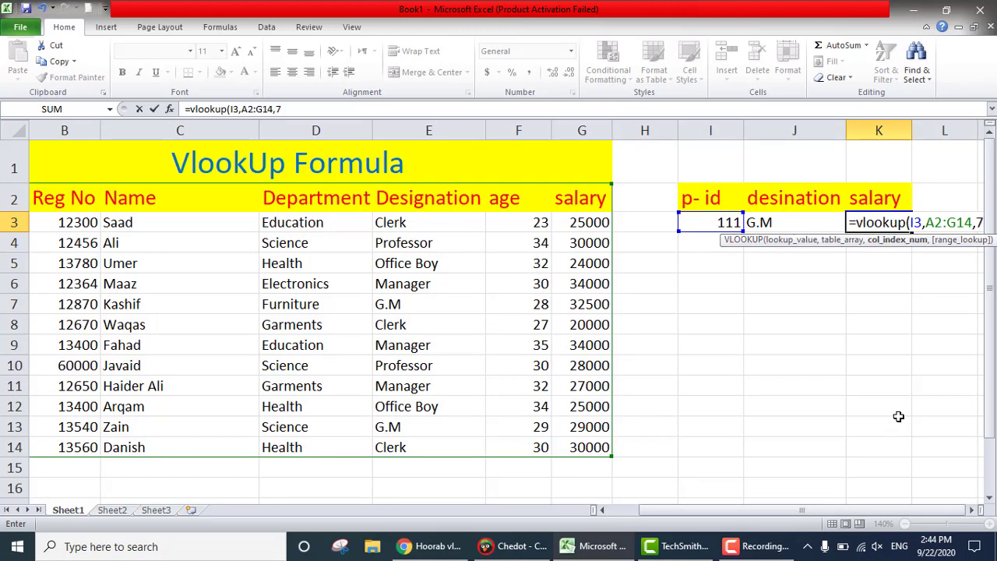
pyautogui.write(',')
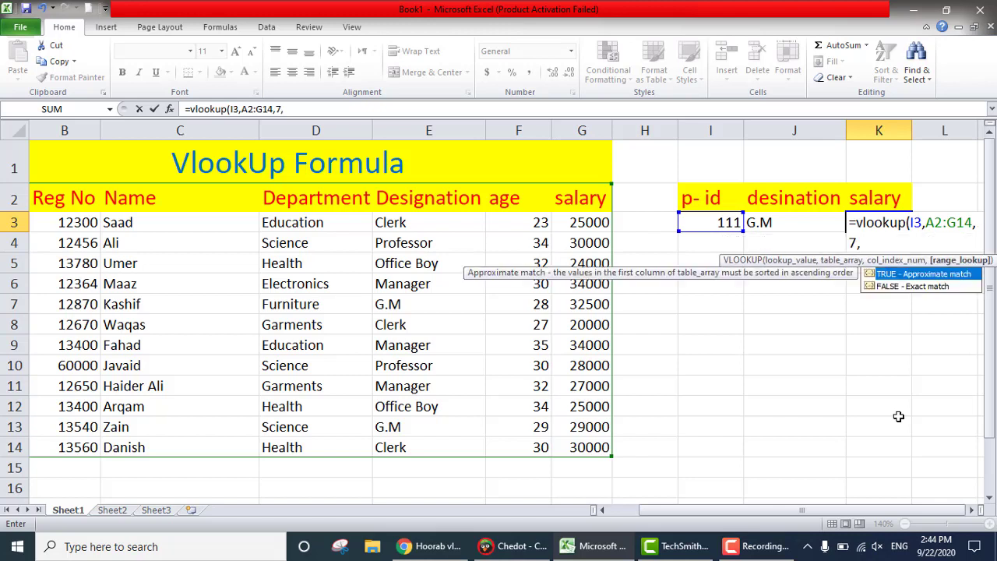
# Step: Complete the K3 VLOOKUP formula with FALSE for an exact match and check the returned salary against row 13
pyautogui.write('false)')
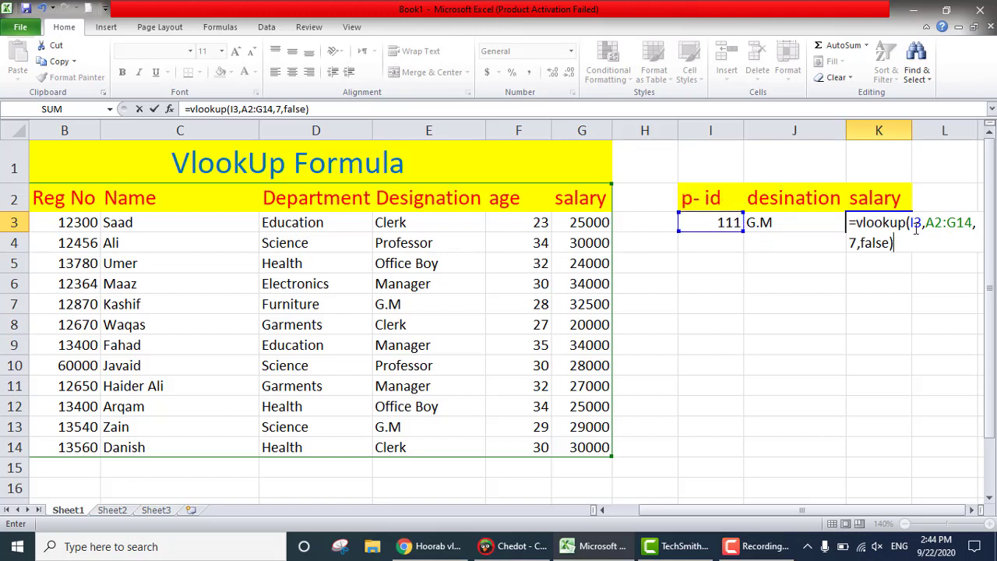
pyautogui.press('Return')
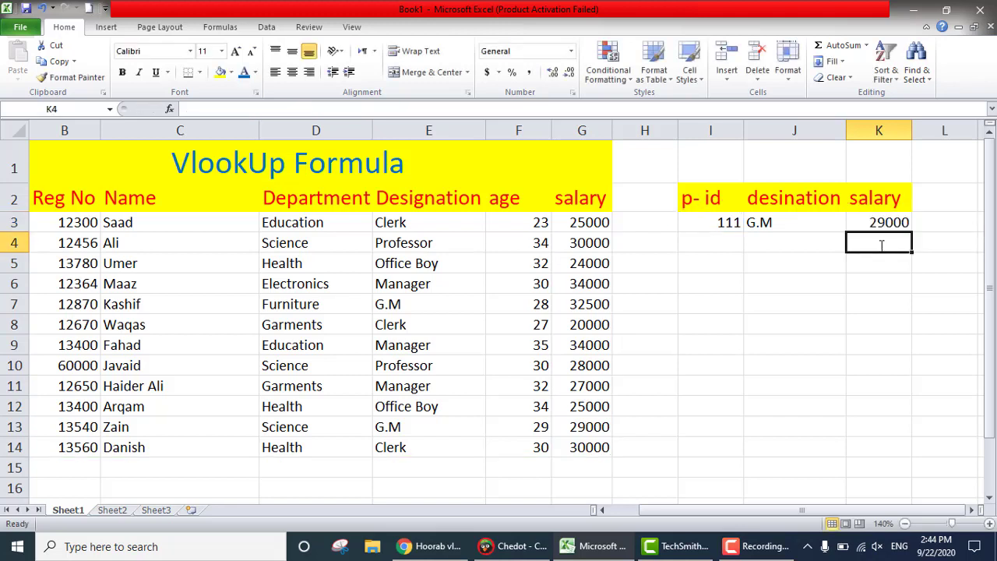
pyautogui.click(700, 222)
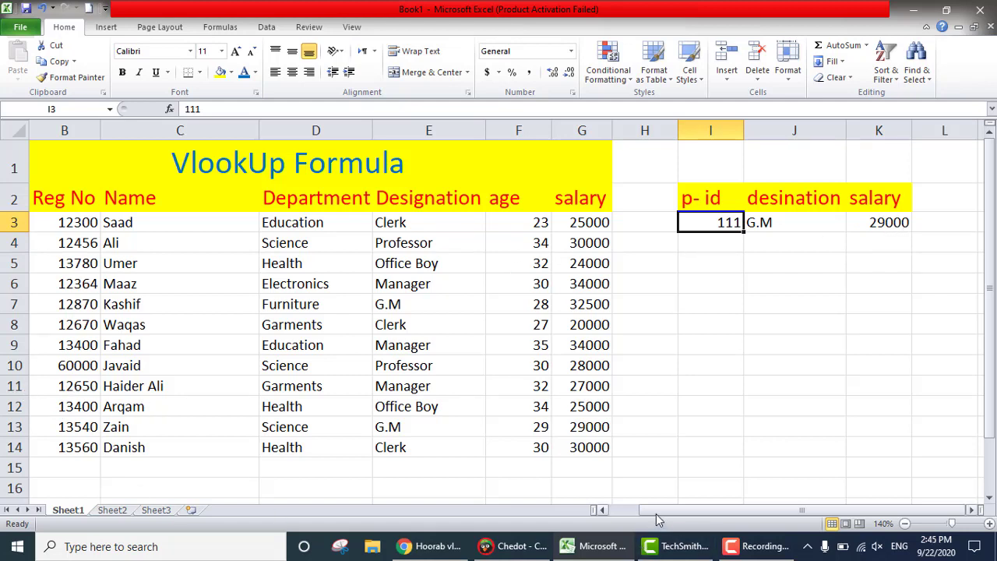
pyautogui.moveTo(656, 513); pyautogui.dragTo(604, 514)
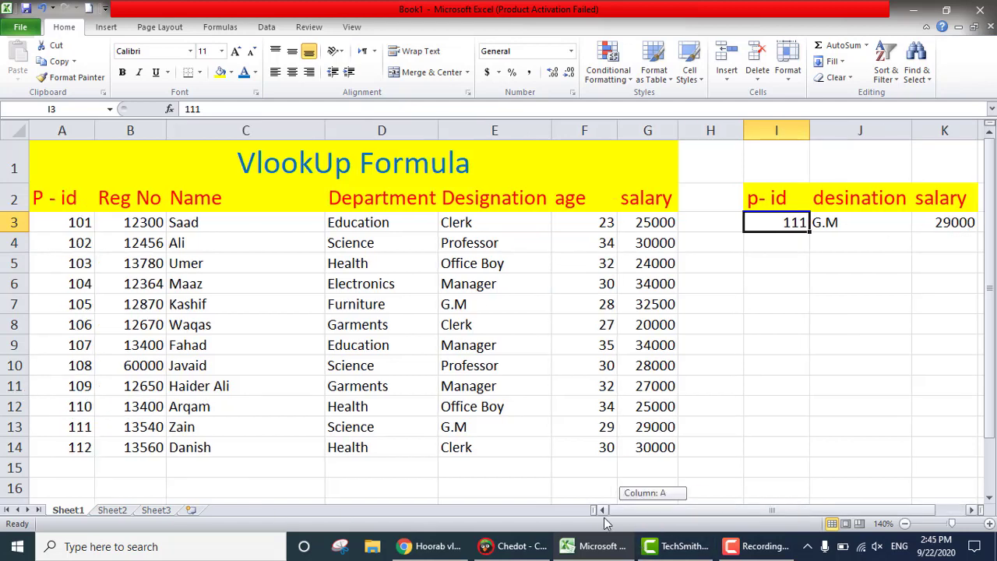
pyautogui.click(15, 426)
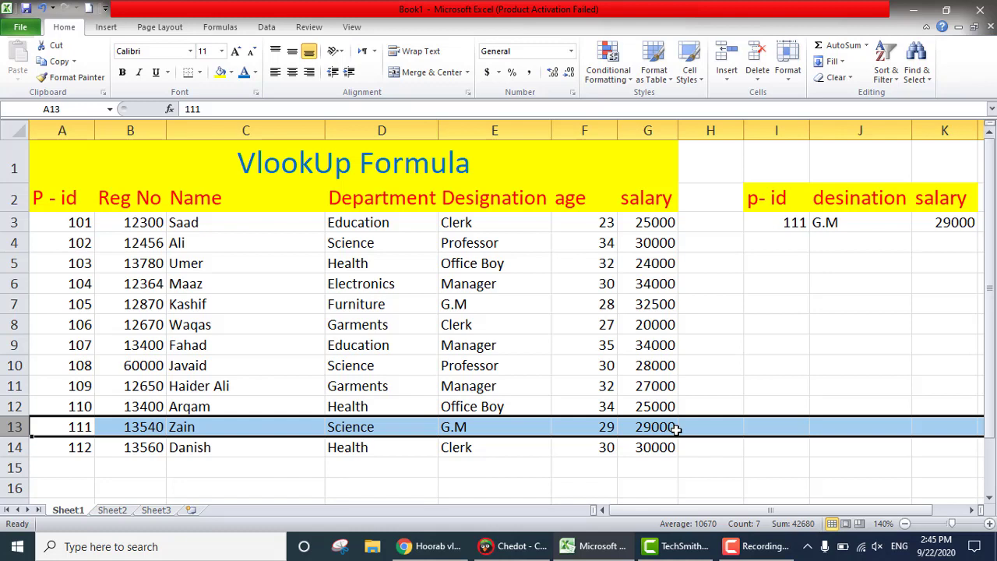
# Step: Change the lookup value in I3 to 105 and check the returned designation and salary
pyautogui.doubleClick(808, 219)
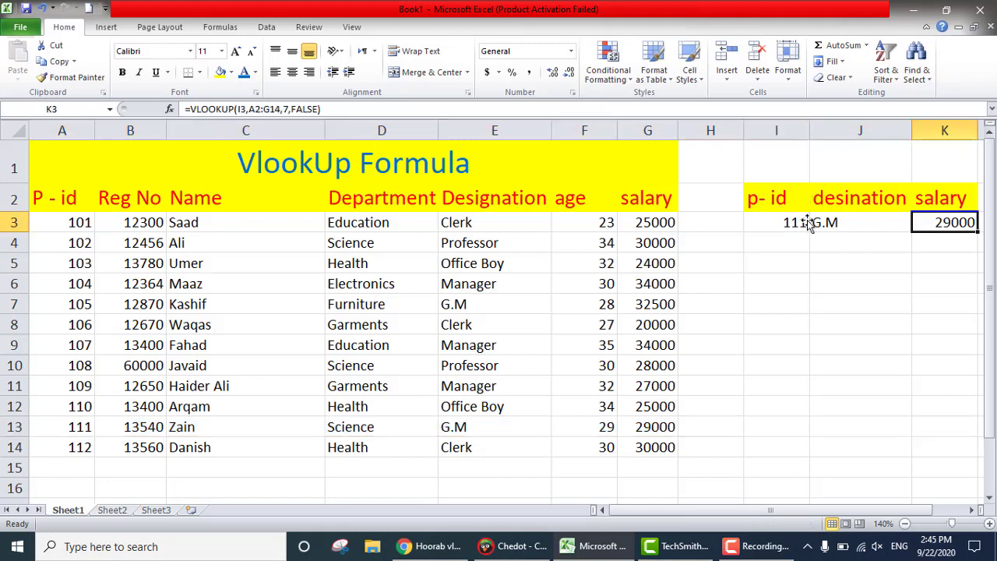
pyautogui.click(800, 222)
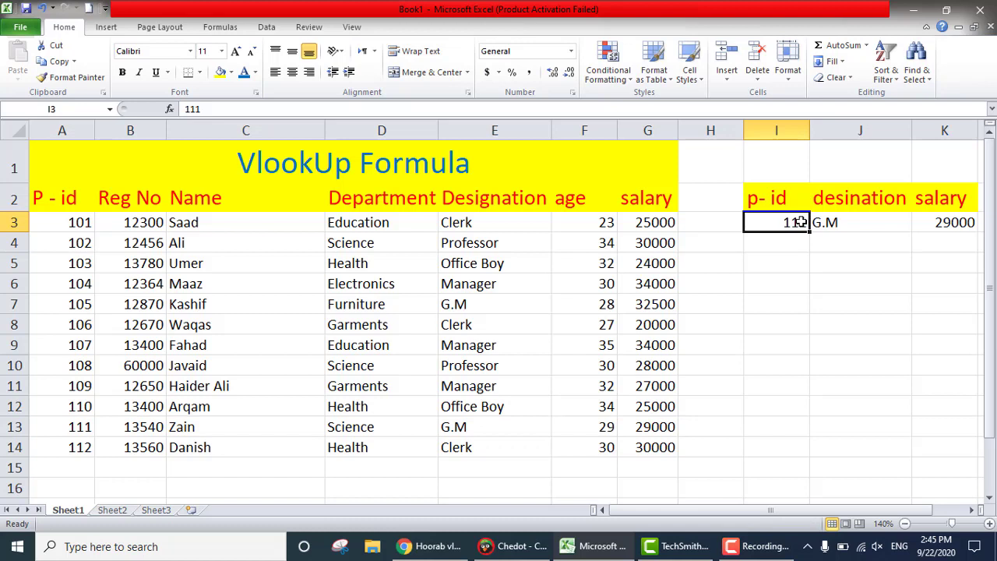
pyautogui.press('BackSpace')
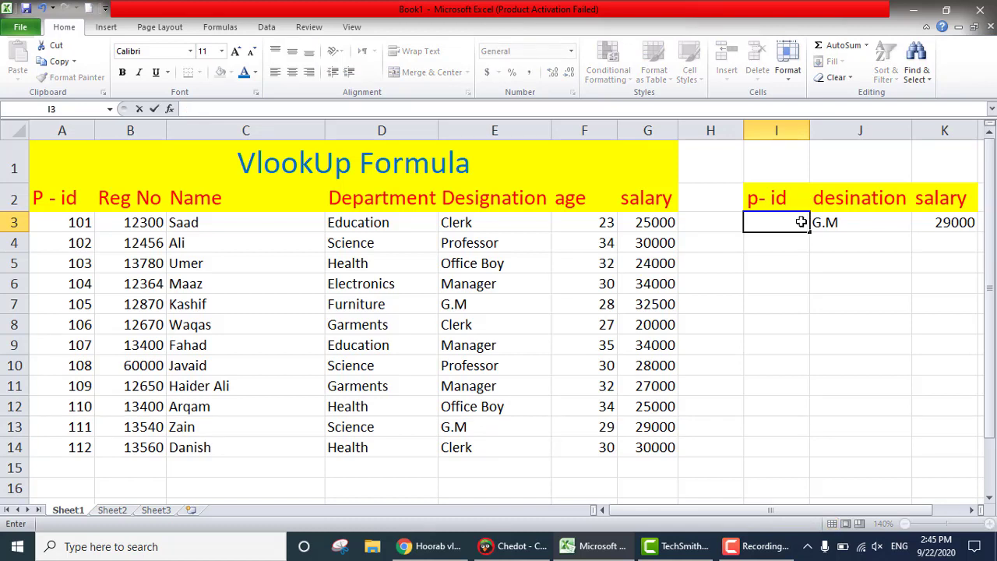
pyautogui.write('105')
pyautogui.press('Return')
pyautogui.click(800, 220)
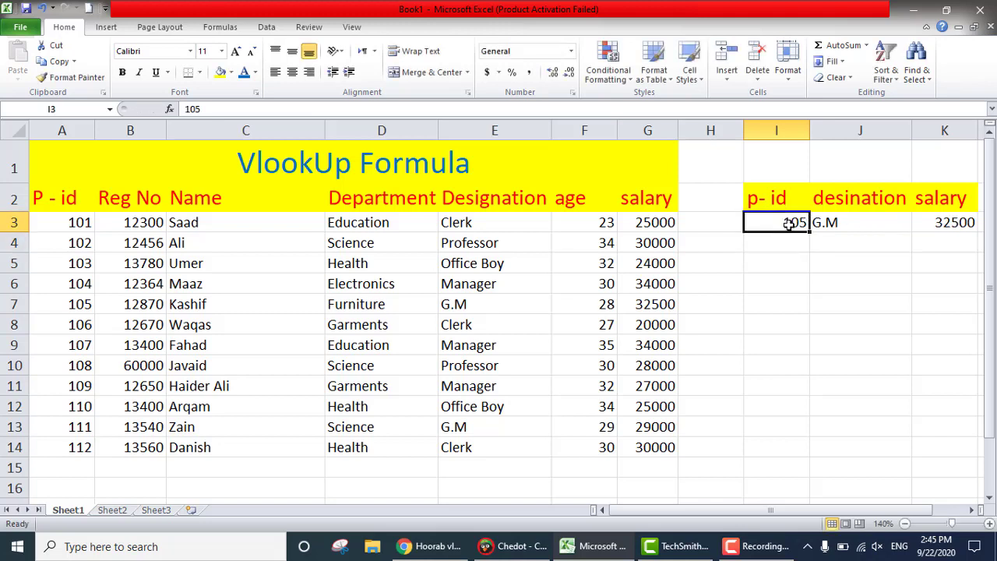
pyautogui.press('Right')
pyautogui.press('Right')
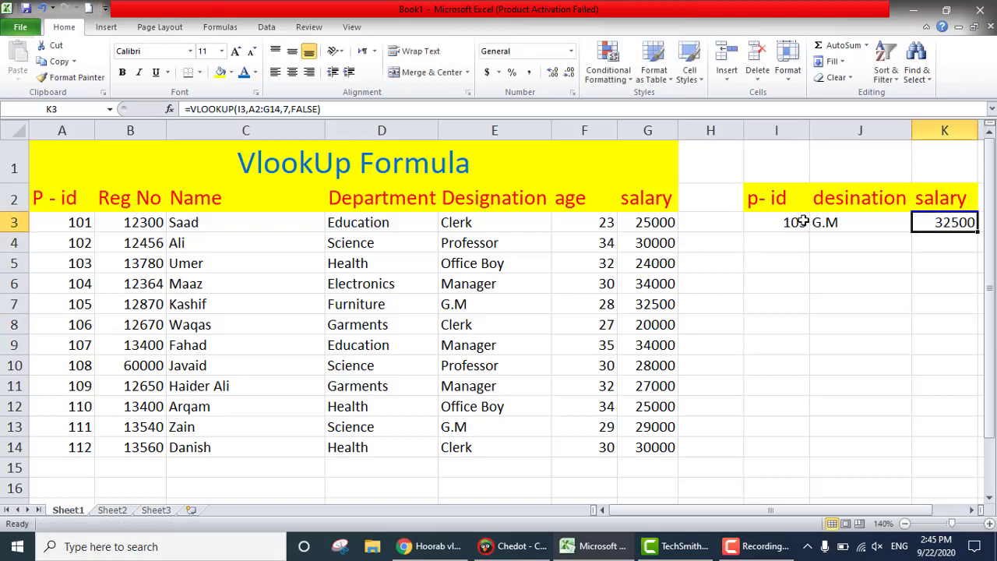
# Step: Set the lookup value in I3 to 103 and verify the designation and salary against row 5
pyautogui.doubleClick(802, 221)
pyautogui.press('BackSpace')
pyautogui.press('BackSpace')
pyautogui.press('BackSpace')
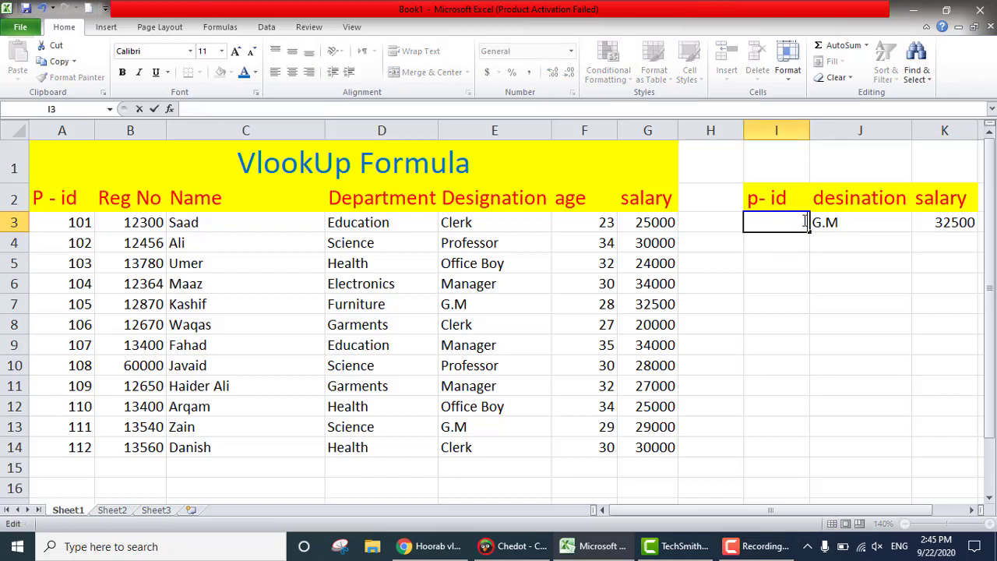
pyautogui.write('103')
pyautogui.press('Return')
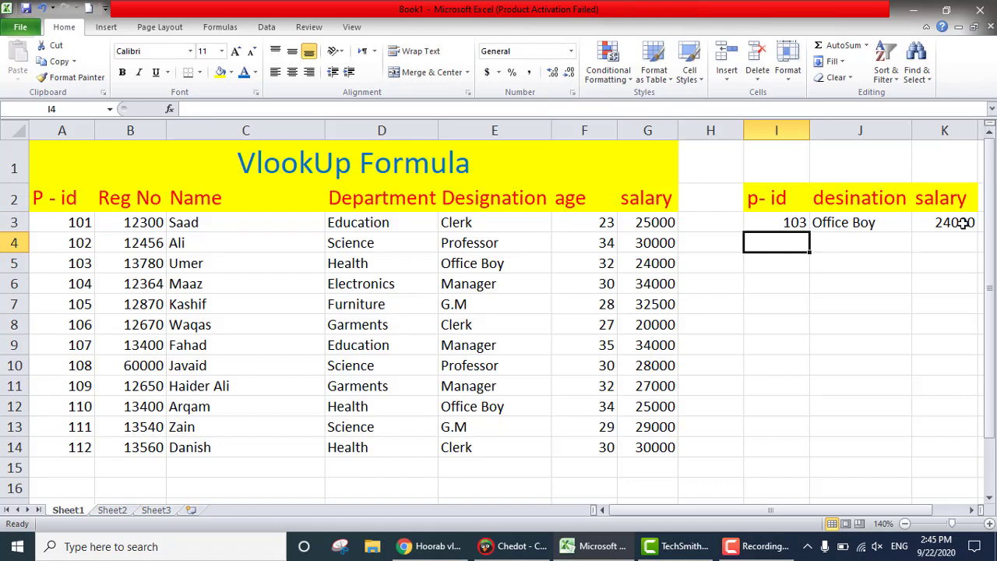
pyautogui.click(12, 264)
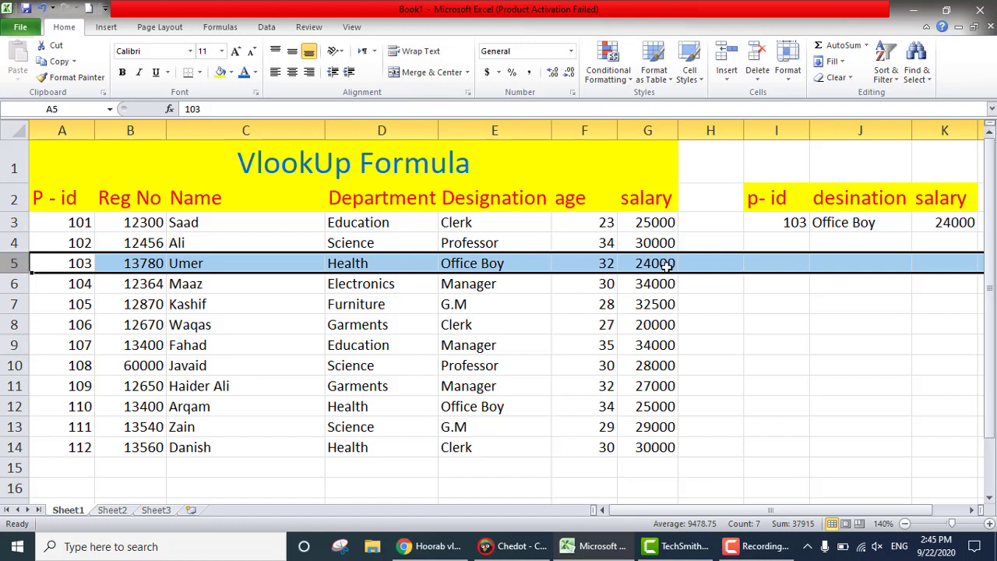
pyautogui.click(823, 320)
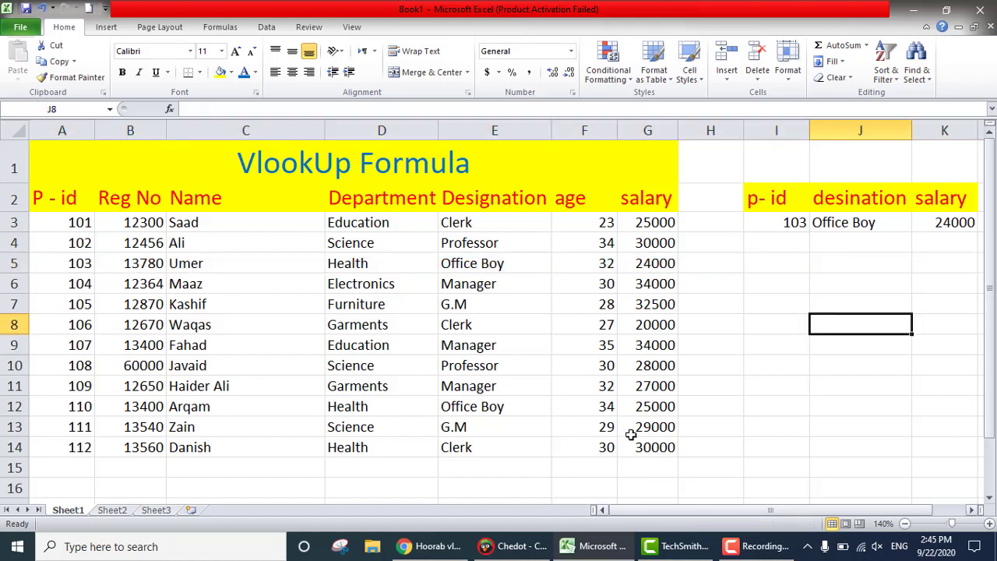